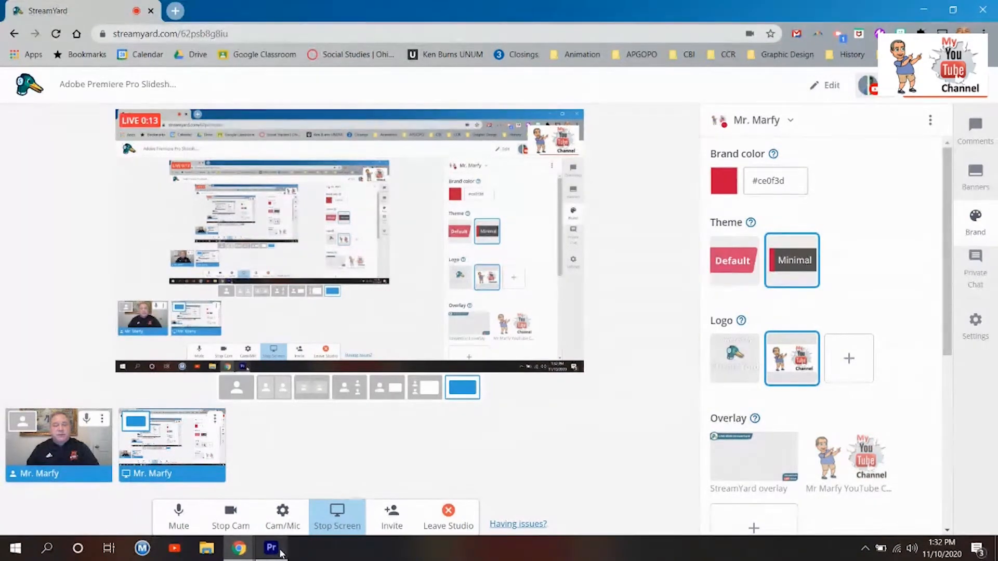
Switch to Adobe Premiere Pro and review the slideshow project's items, including the contents of the Still Pictures bin
left_click(280, 552)
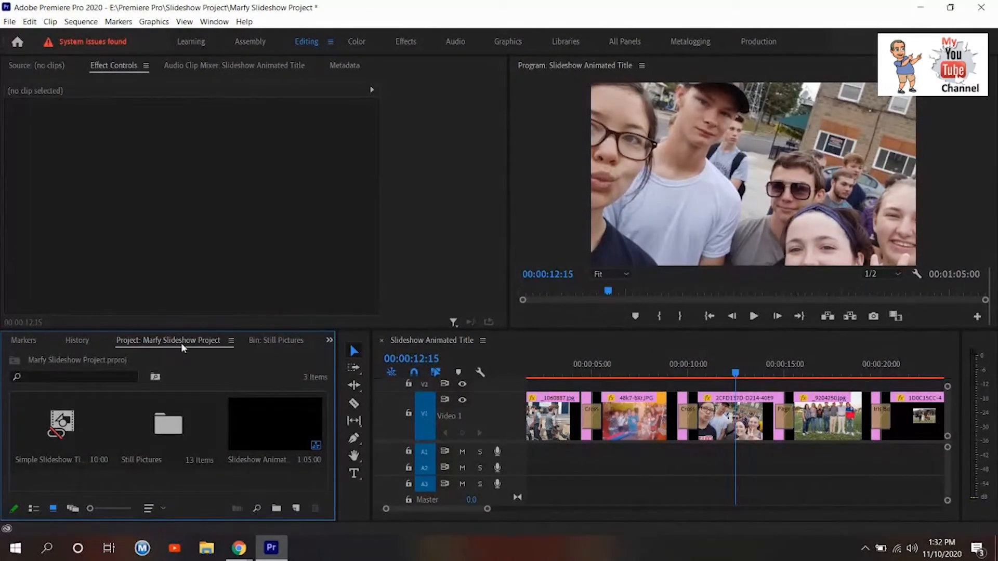
left_click(166, 427)
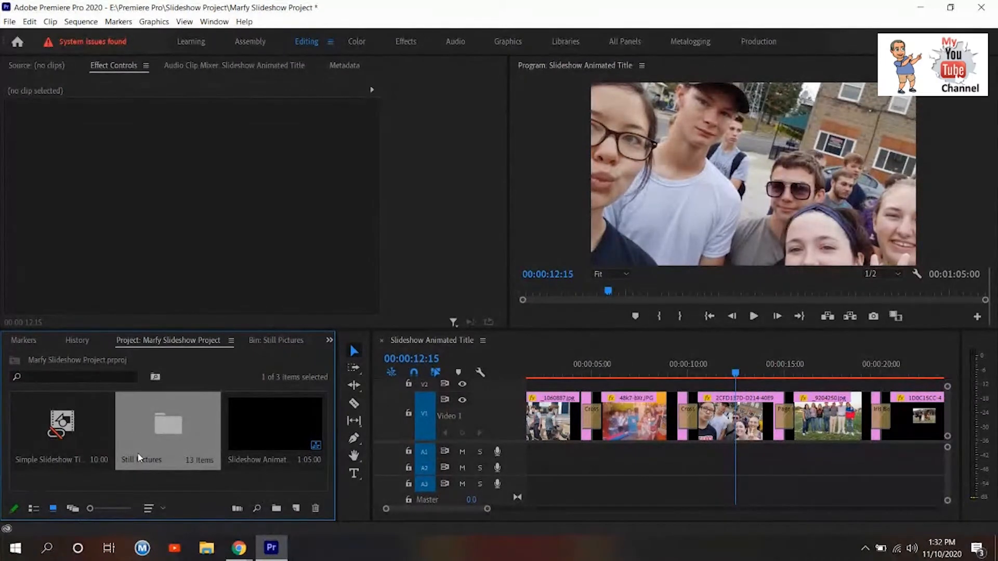
double_click(166, 435)
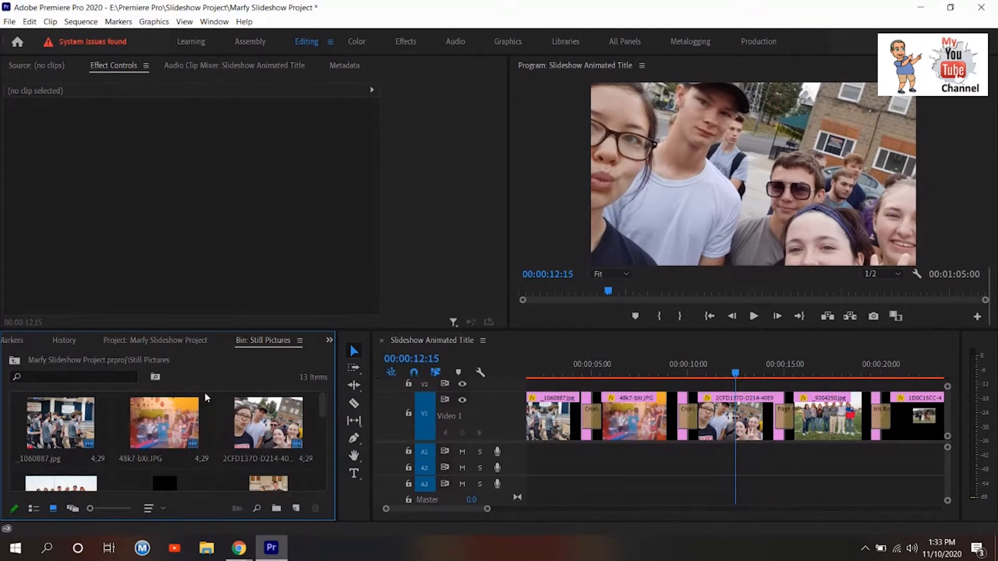
left_click(172, 345)
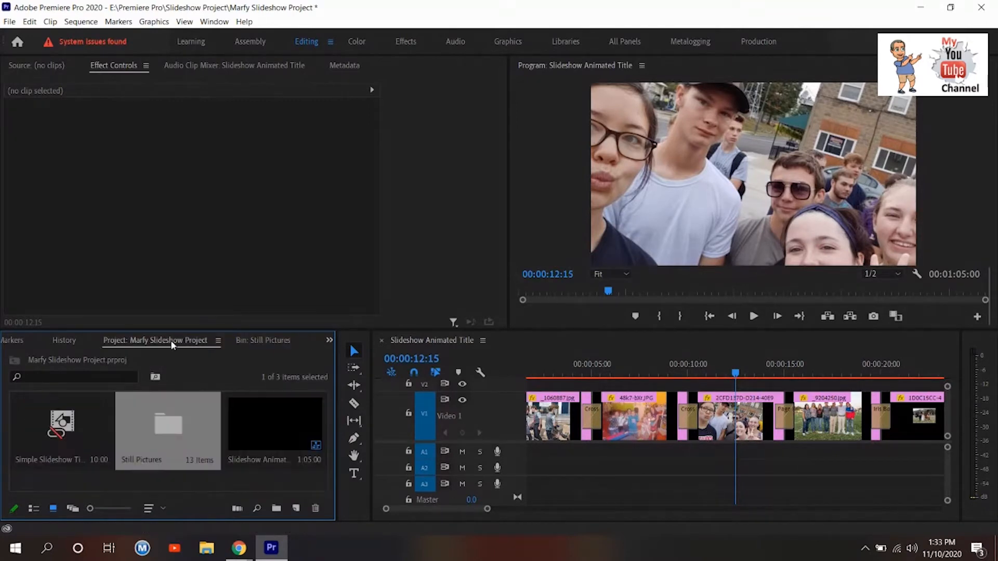
left_click(69, 438)
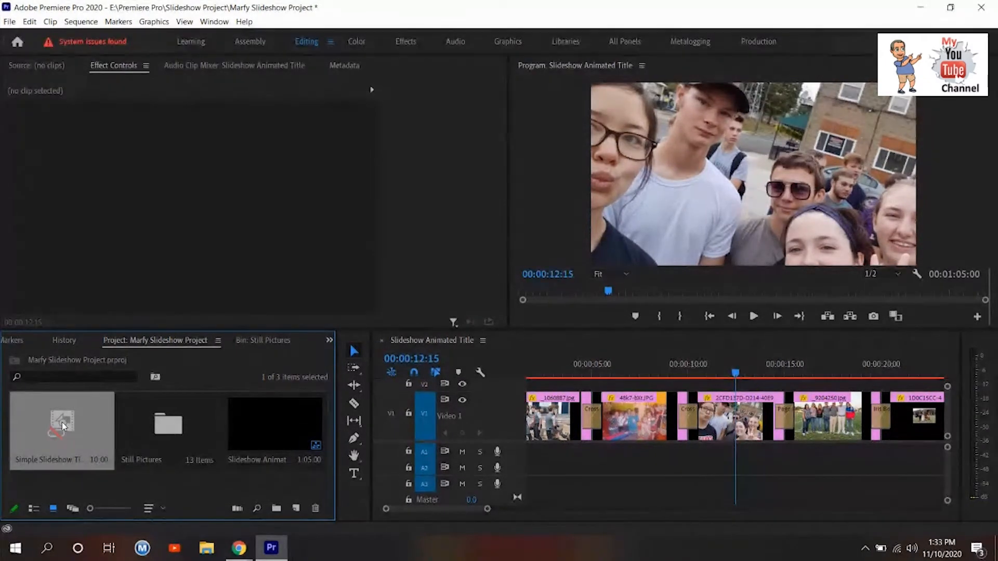
left_click(145, 428)
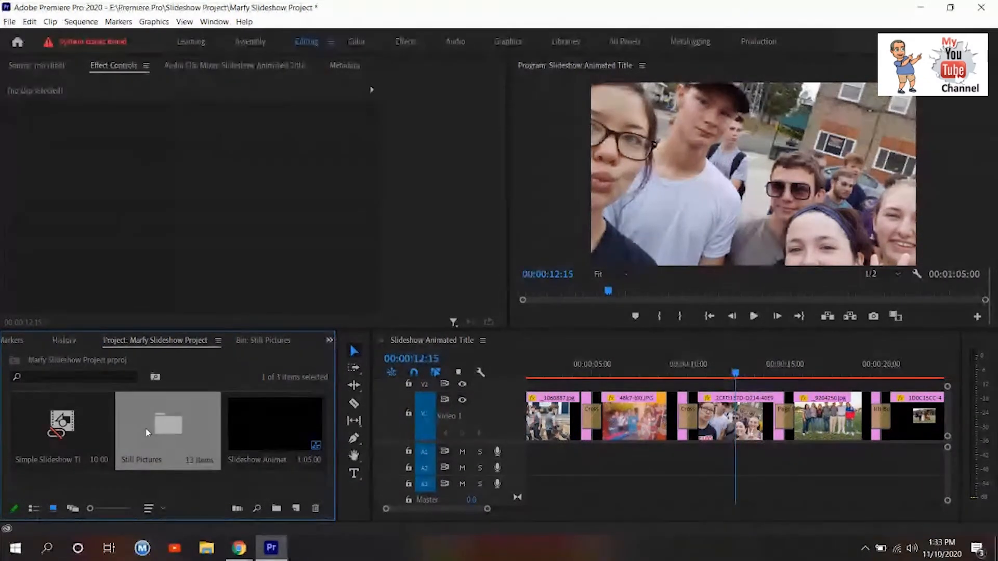
left_click(263, 417)
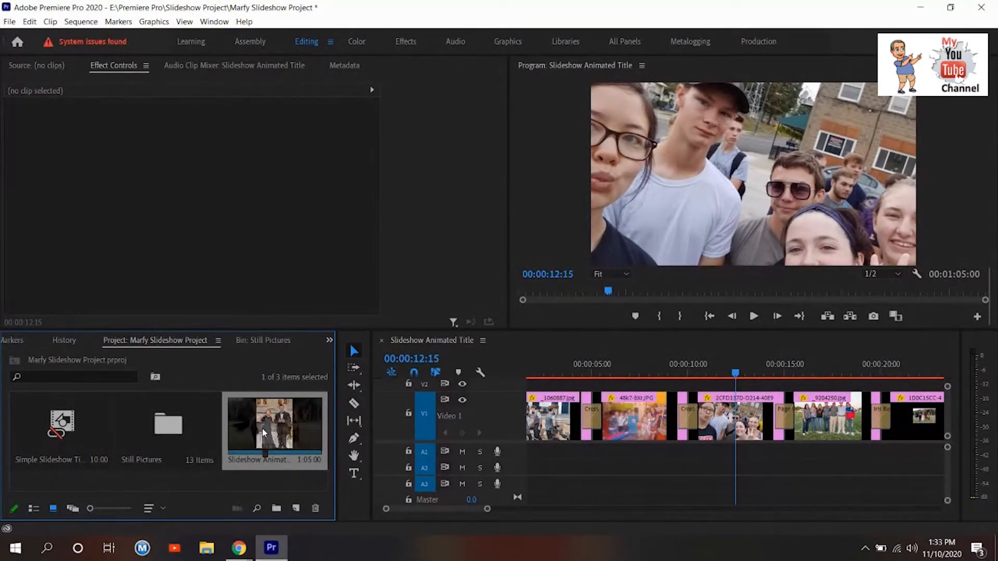
left_click(181, 434)
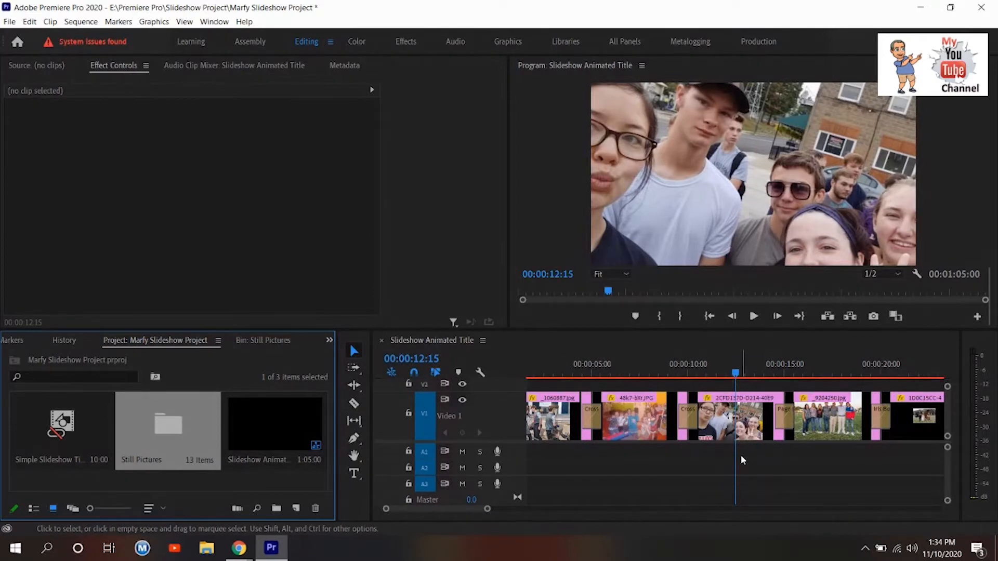
Examine the motion settings of the _9204250.jpg and 2CFD137D clips and scrub through the 5B868919 bridge photo clip
left_click(837, 417)
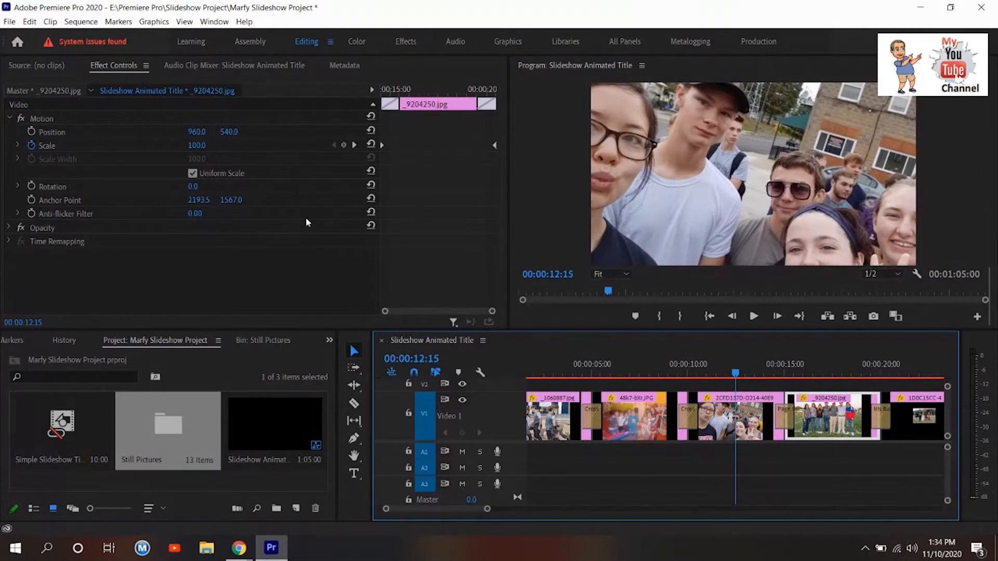
left_click(728, 418)
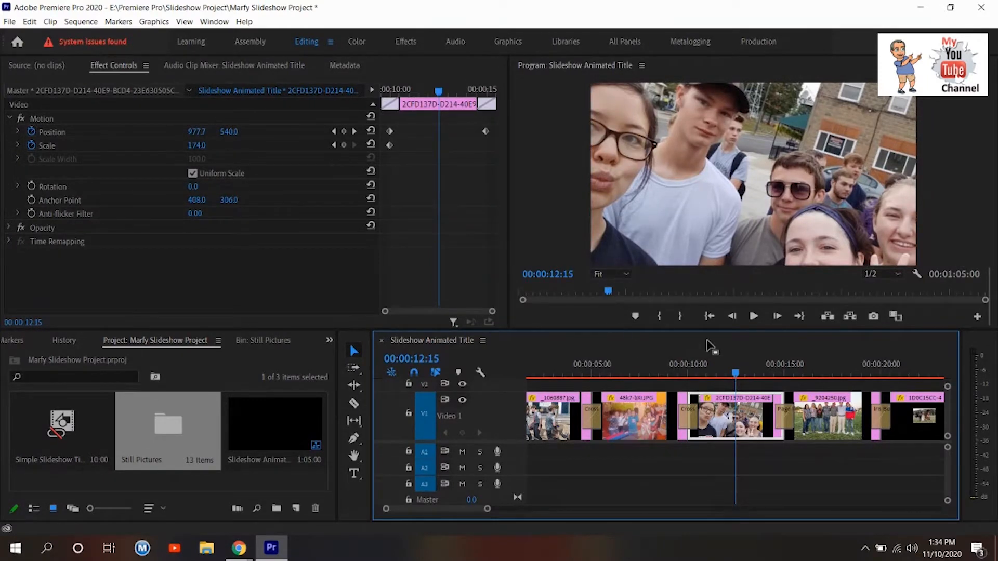
left_click_drag(734, 375, 771, 372)
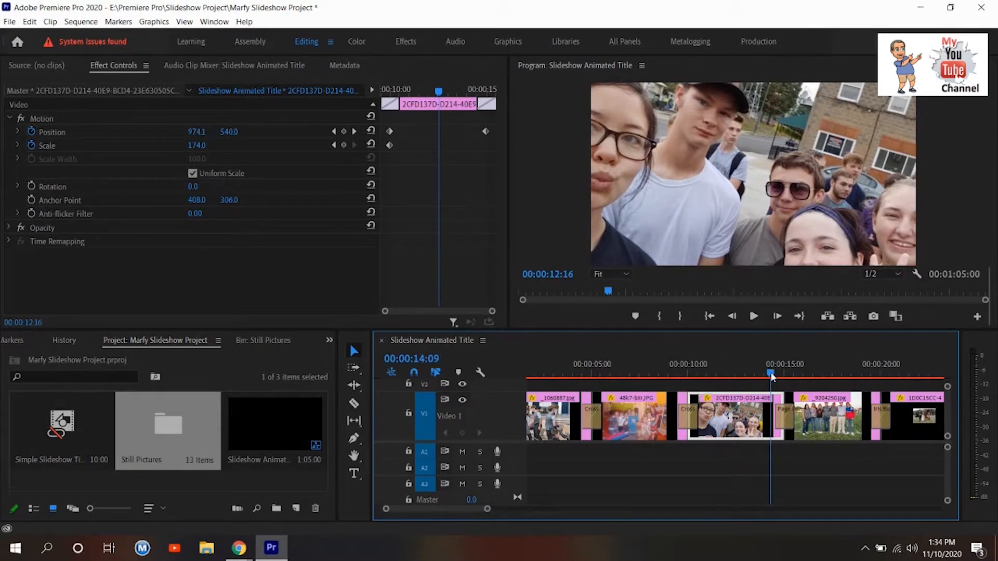
left_click_drag(771, 373, 870, 398)
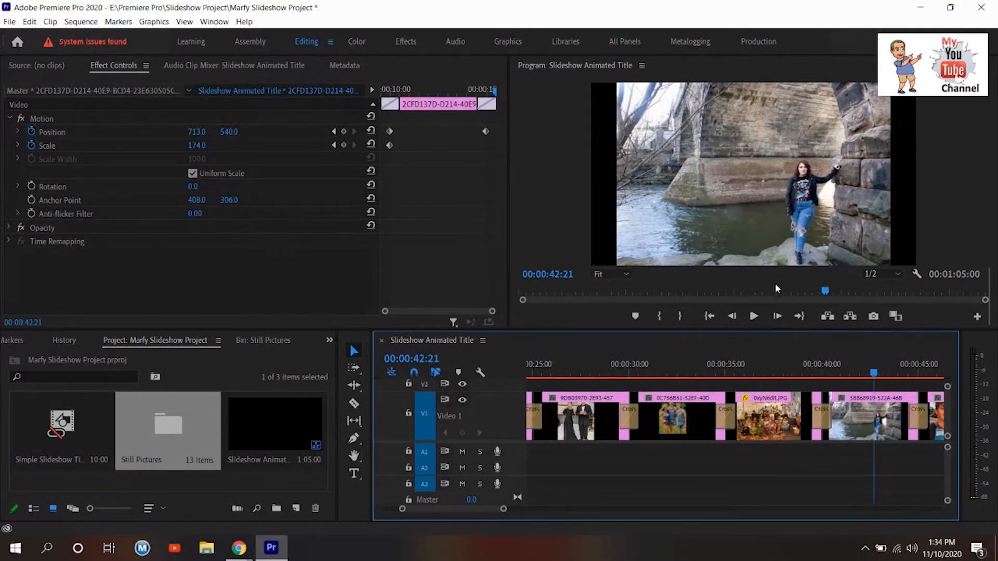
left_click(901, 409)
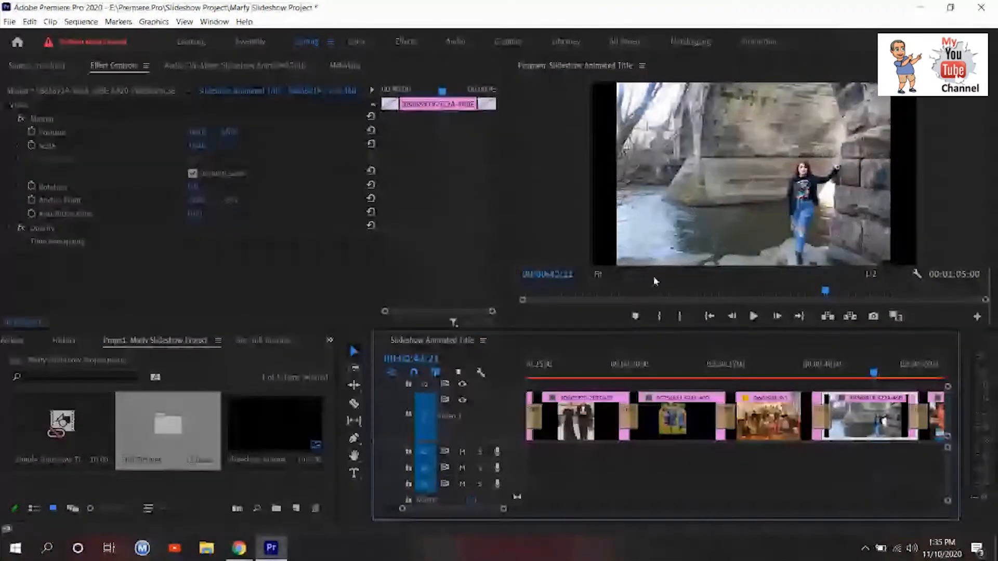
left_click_drag(444, 94, 378, 87)
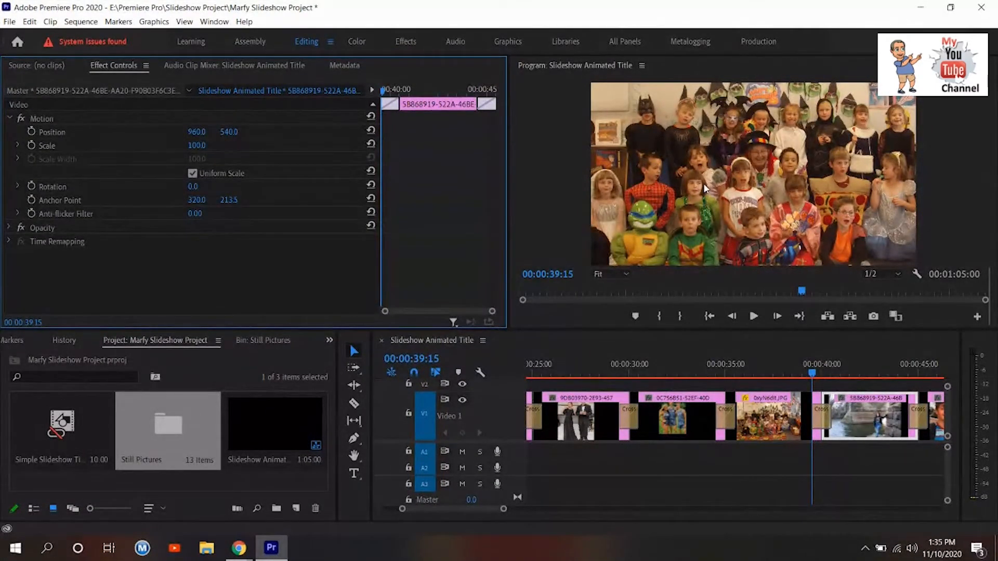
left_click_drag(382, 93, 609, 139)
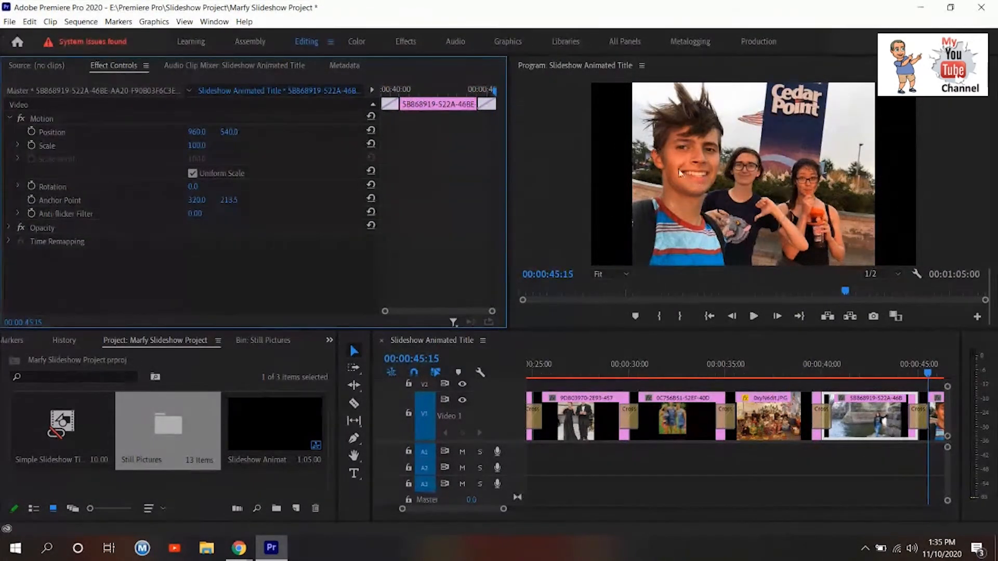
Turn on Scale keyframing at the very start of the 5B868919 bridge photo clip and set the scale there to 165
left_click(876, 431)
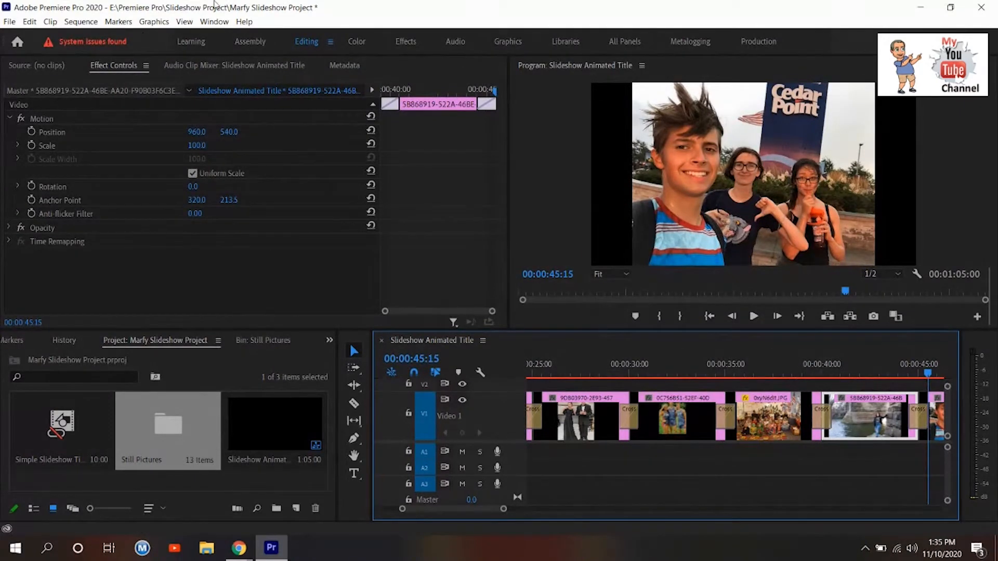
left_click_drag(494, 90, 373, 89)
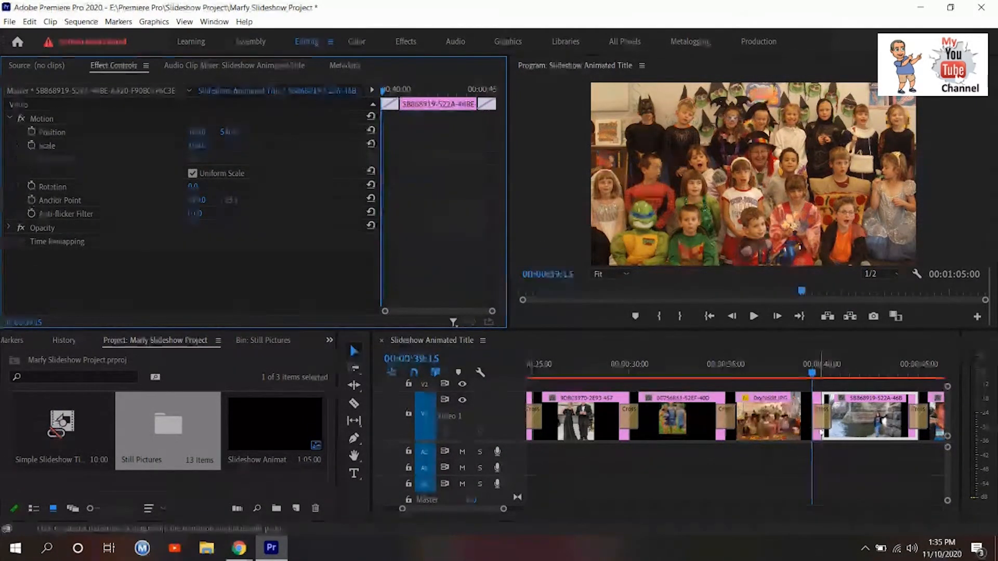
mouse_move(824, 416)
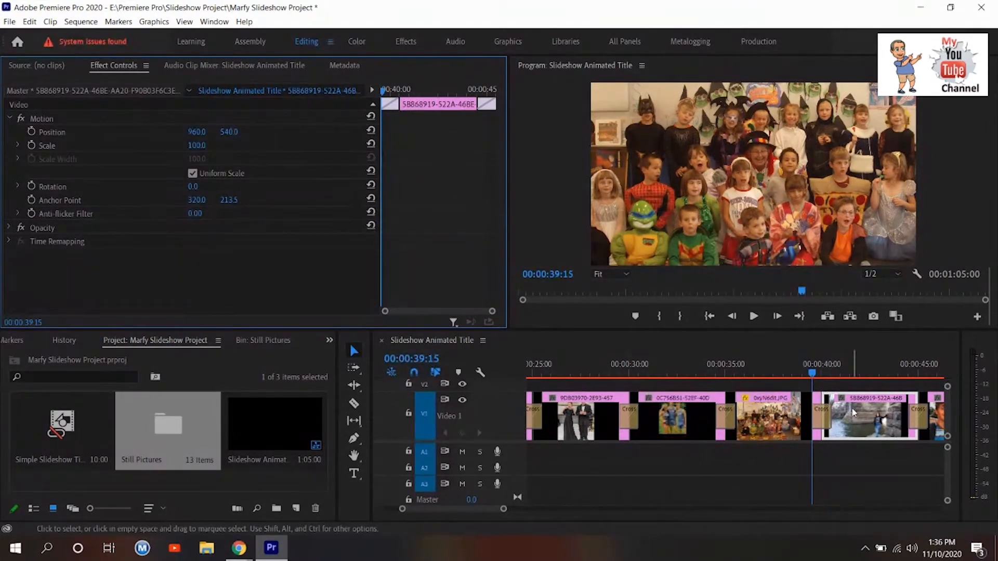
left_click_drag(384, 92, 362, 90)
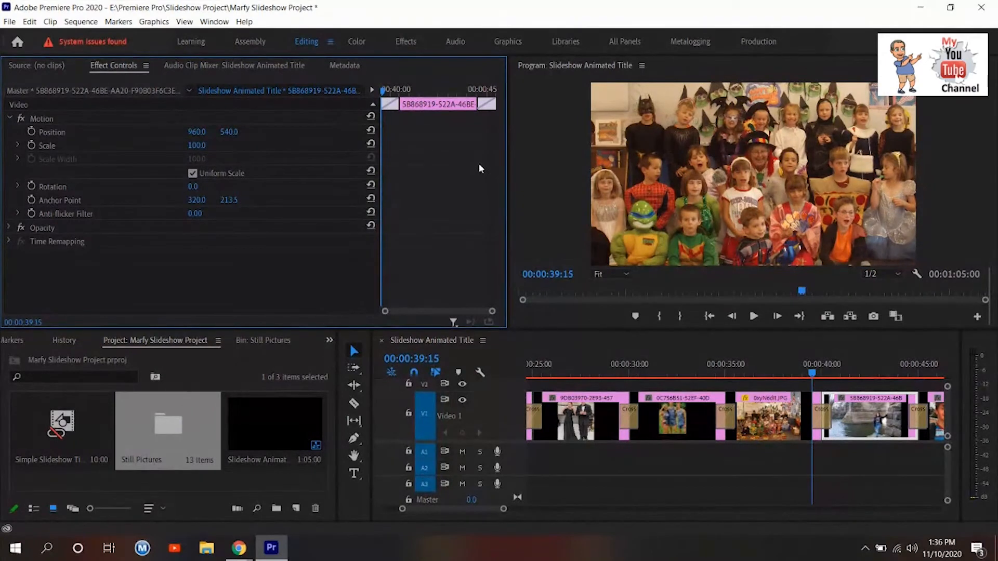
left_click(387, 89)
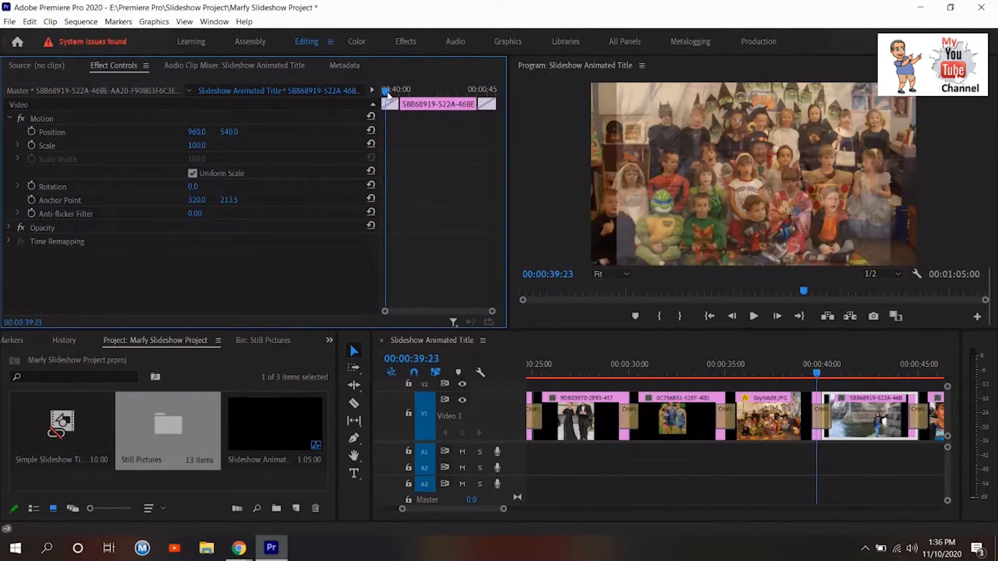
mouse_move(388, 88)
left_mouse_down()
mouse_move(400, 100)
mouse_move(373, 102)
left_mouse_up()
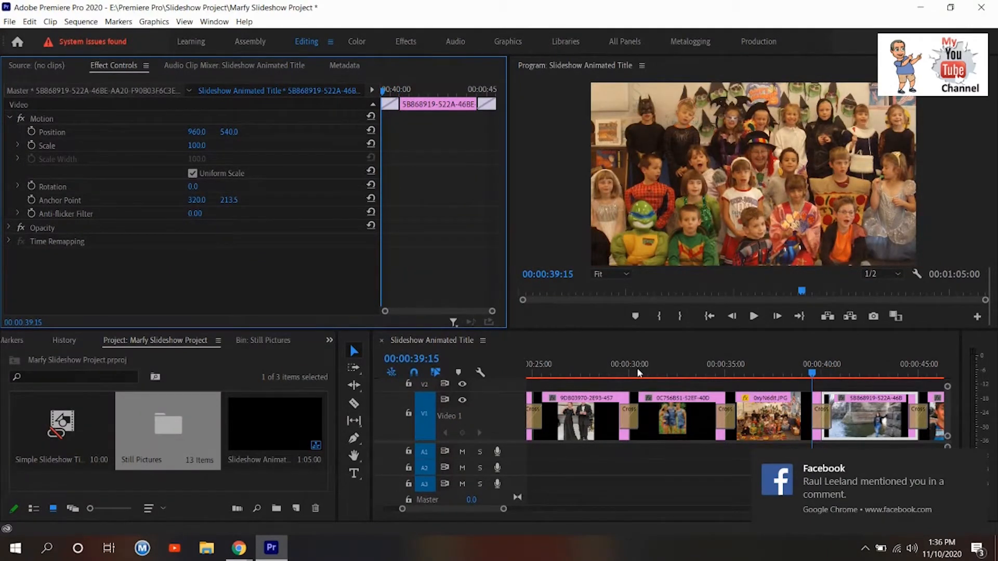
left_click(973, 460)
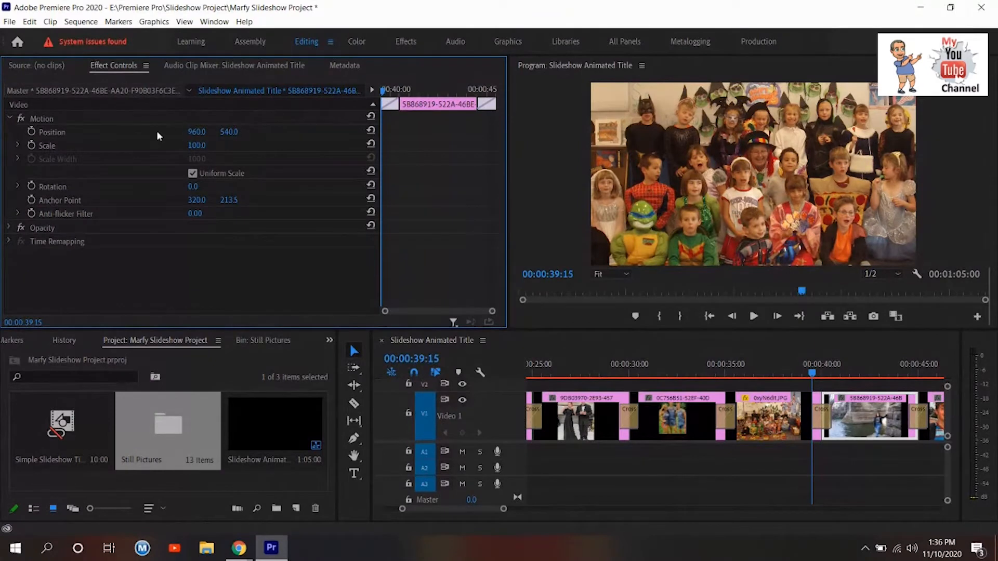
left_click(31, 146)
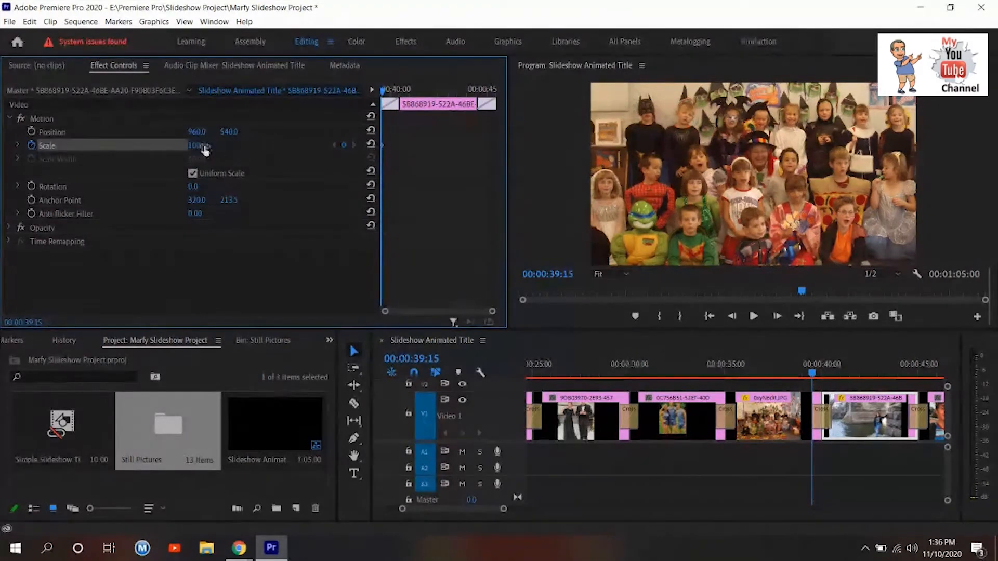
left_click_drag(198, 148, 231, 150)
left_click_drag(241, 147, 246, 148)
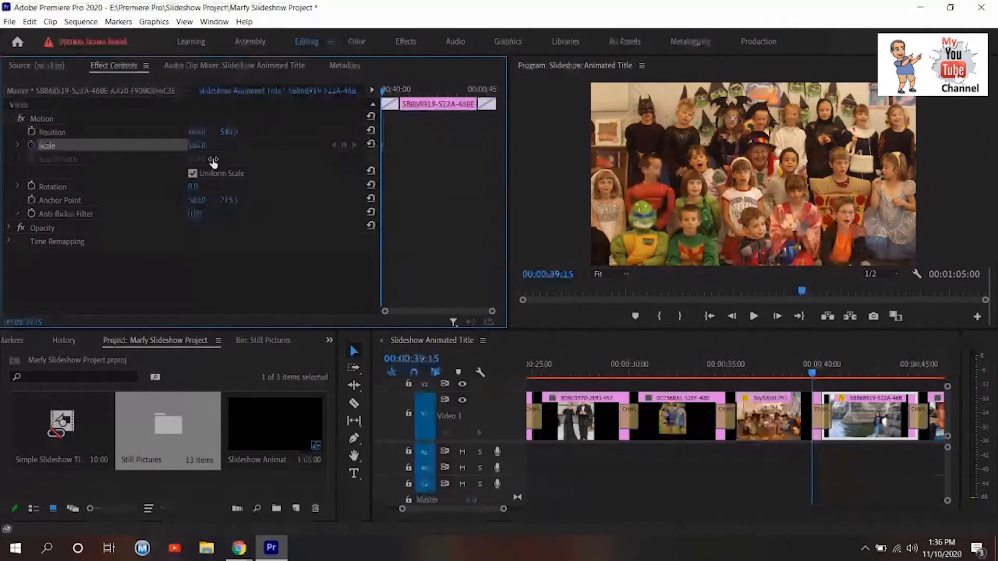
Add an ending Scale keyframe of 110 at the end of the bridge photo clip, and return the playhead to its start
left_click_drag(384, 92, 508, 97)
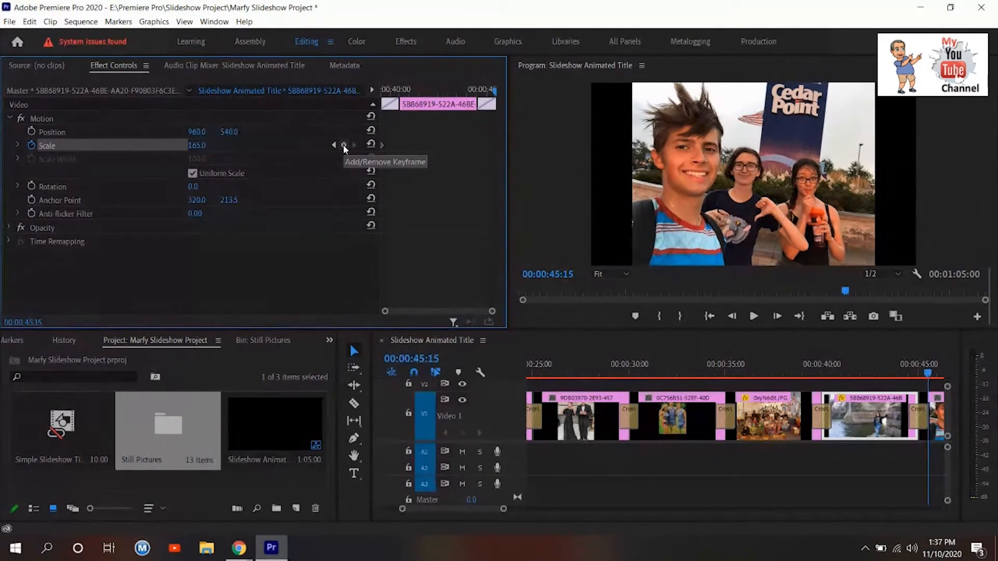
left_click(198, 146)
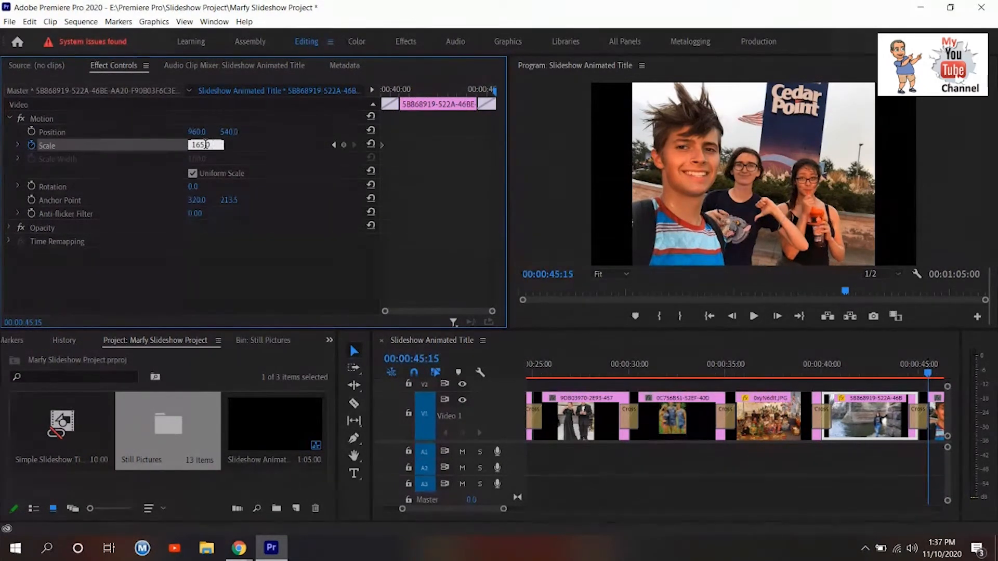
double_click(206, 145)
type("110")
key("Return")
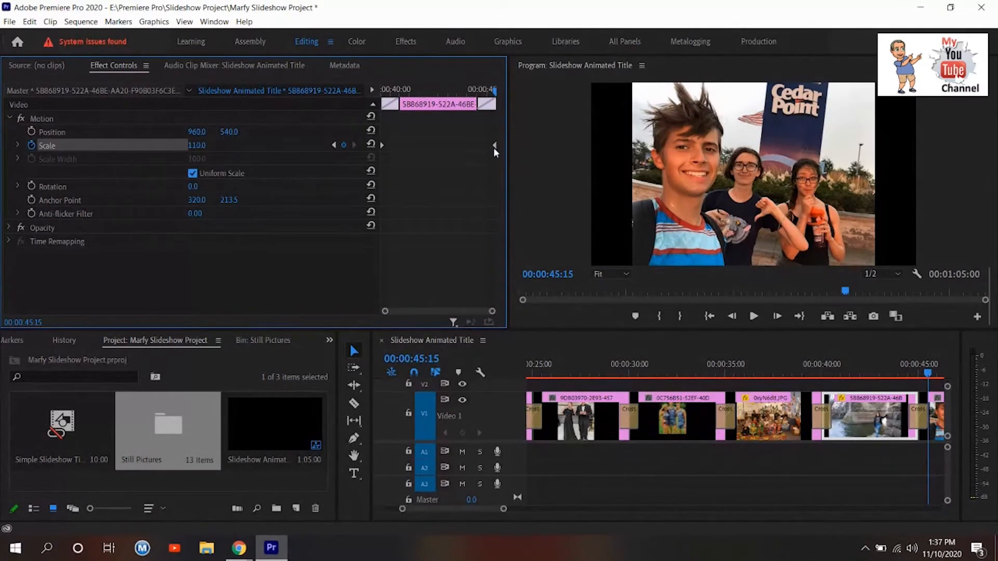
left_click_drag(494, 91, 333, 98)
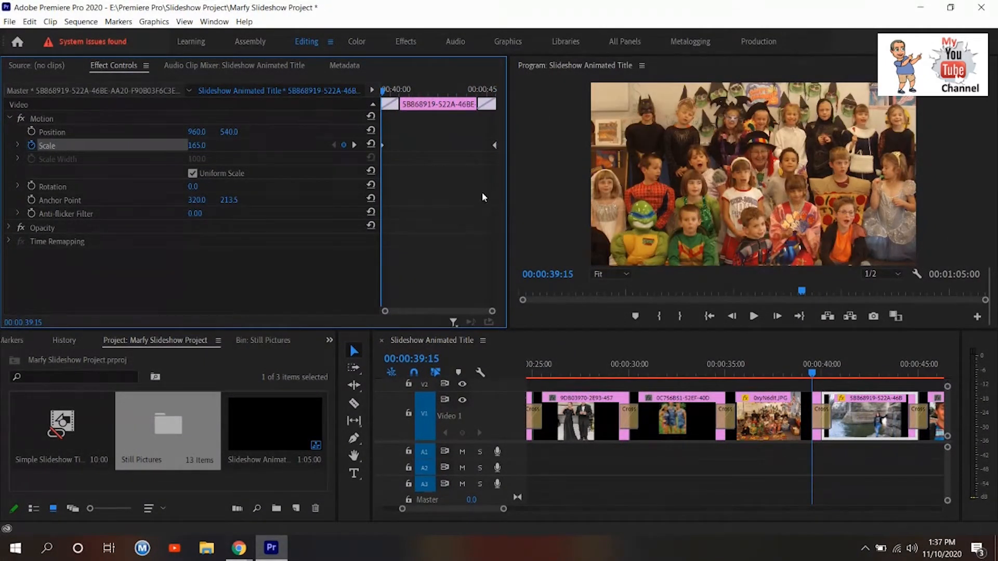
Toggle the height of the Video 1 track in the timeline and leave it collapsed
double_click(499, 413)
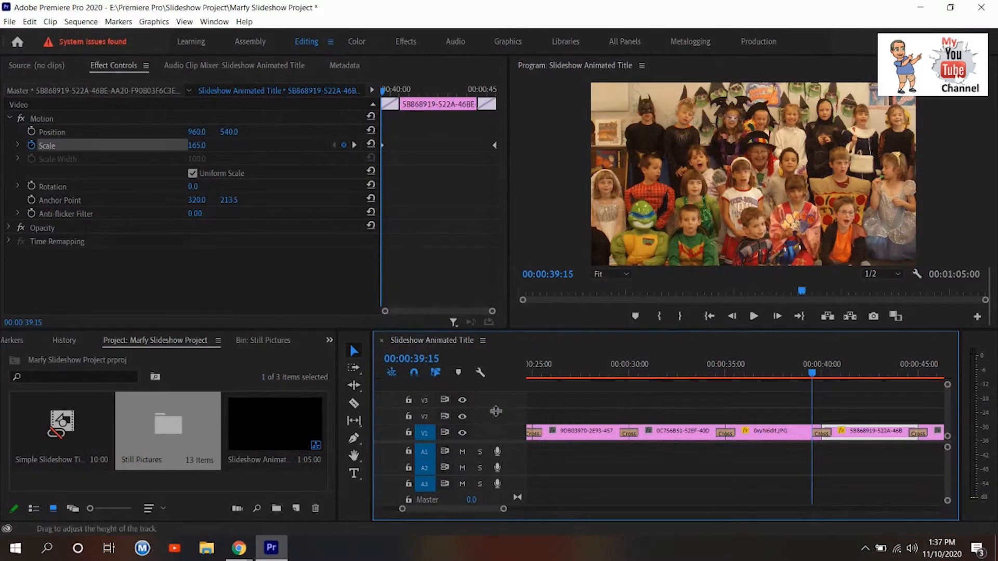
double_click(489, 435)
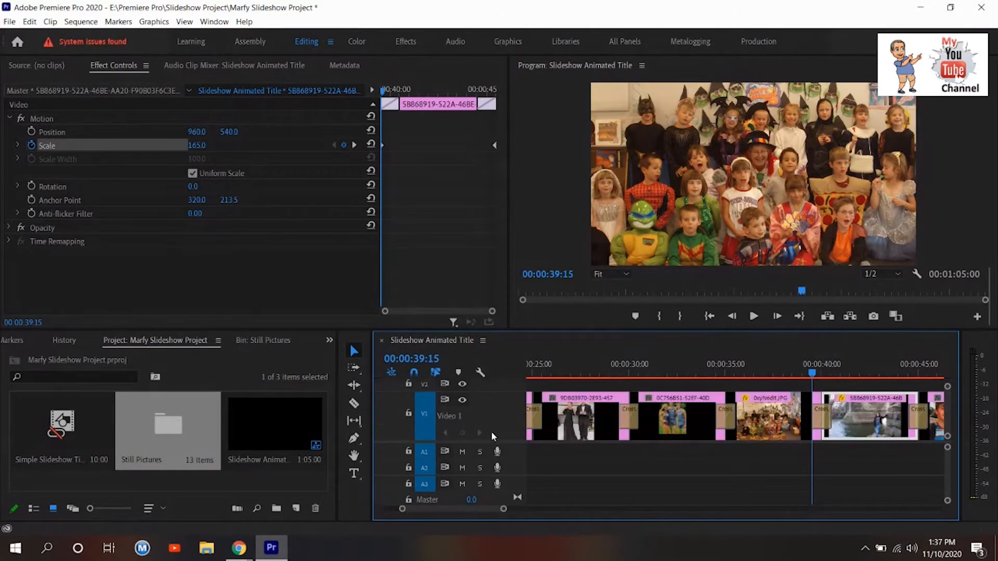
double_click(496, 423)
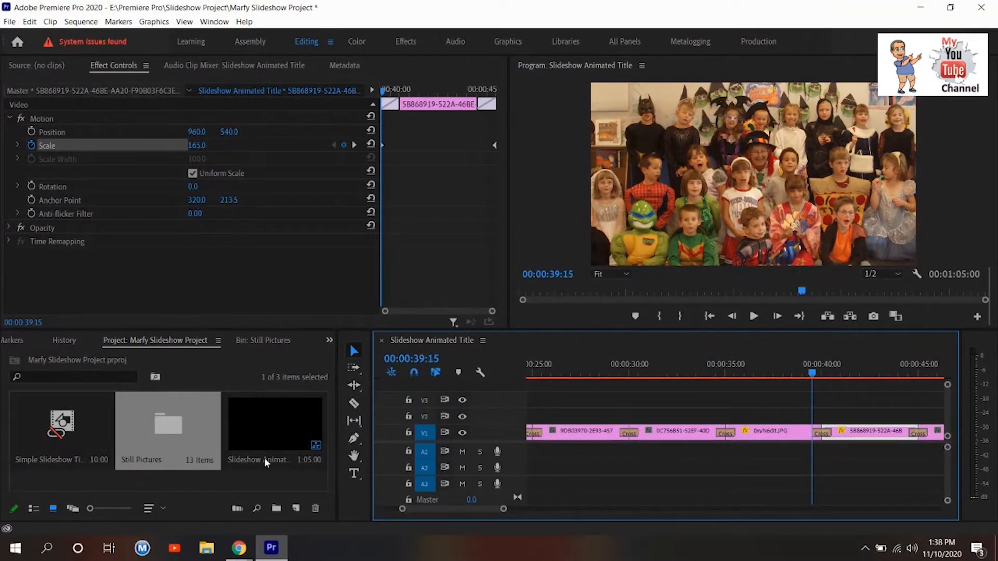
Create a new bin named Music at the root of the slideshow project
left_click(257, 482)
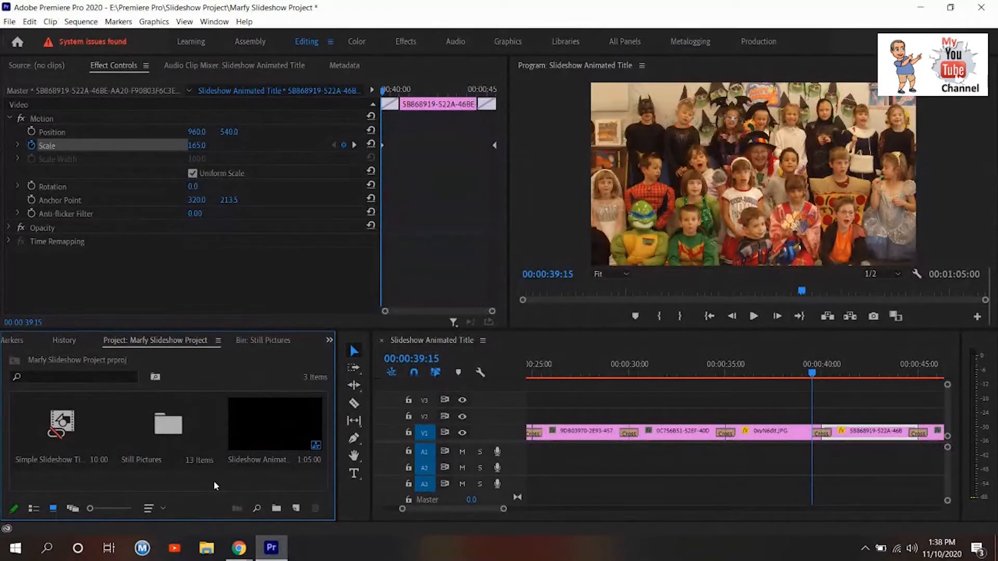
left_click(169, 433)
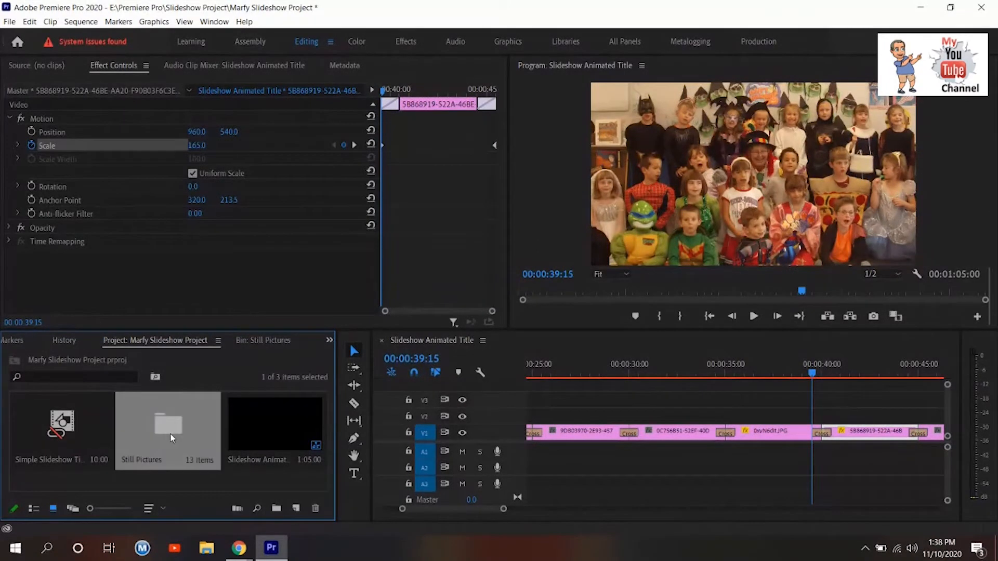
left_click(235, 480)
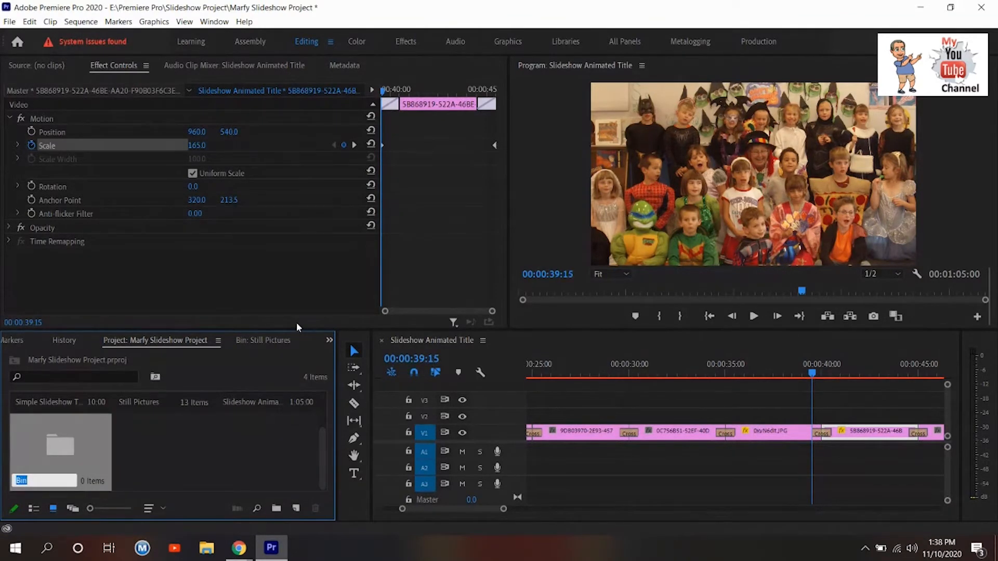
type("Music")
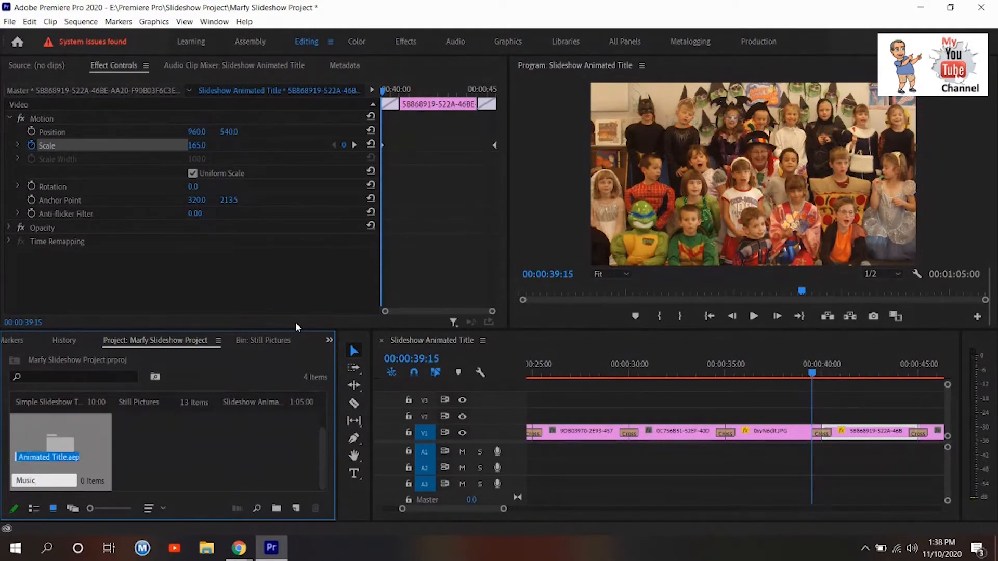
Finish naming the Music bin and open it
key("Tab")
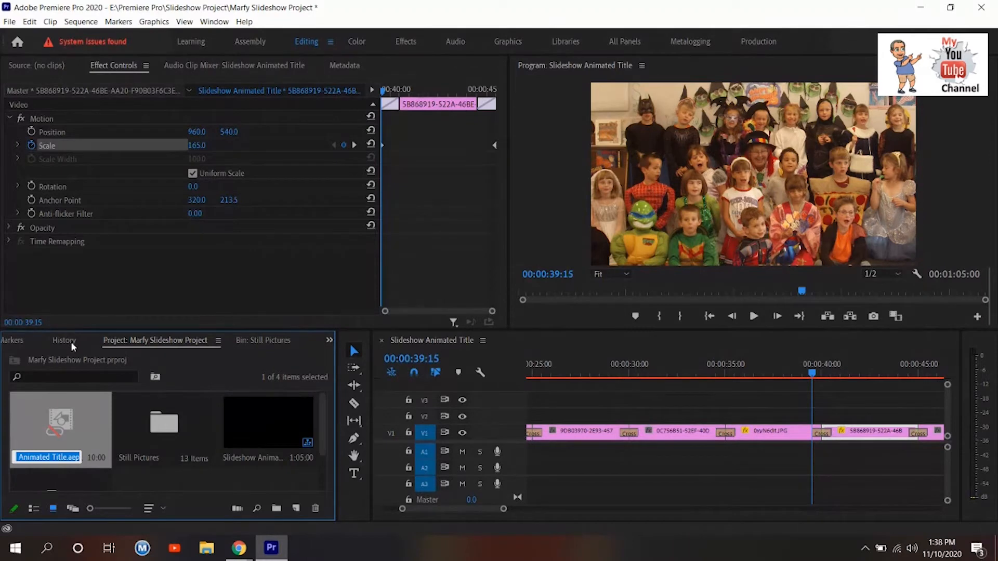
scroll(124, 470, "down", 2)
left_click(60, 451)
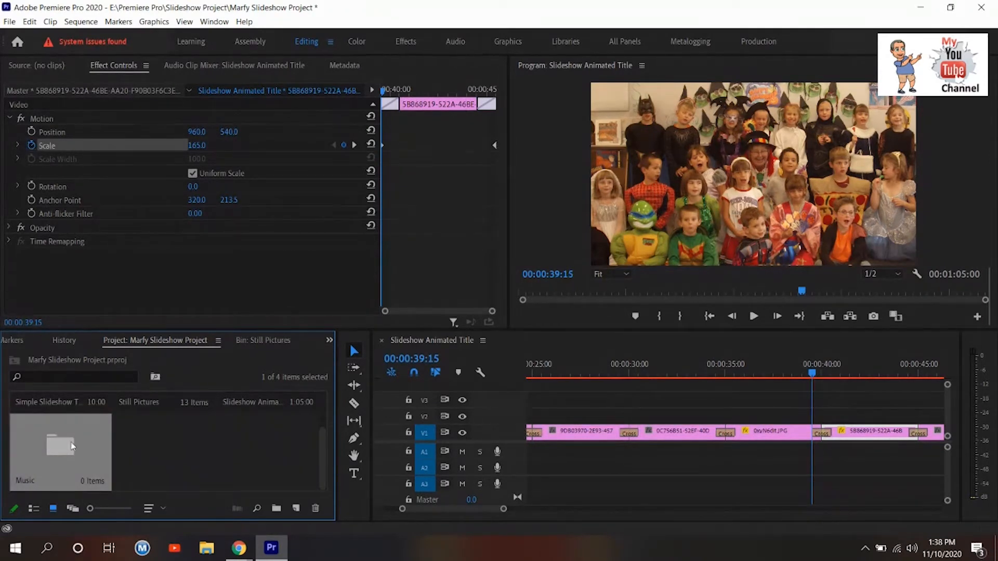
double_click(64, 446)
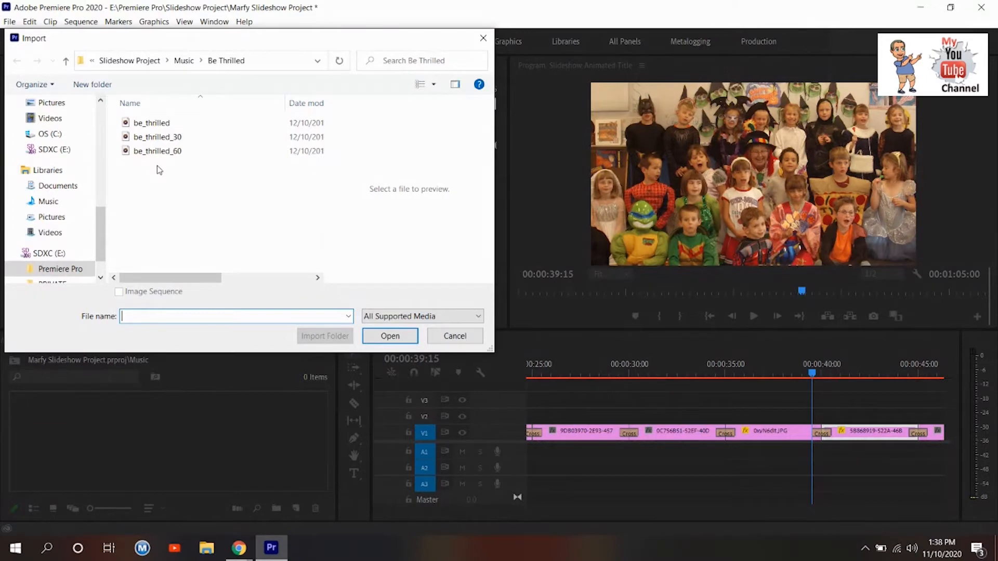
Import the be_thrilled track from E:\Premiere Pro\Slideshow Project\Music\Be Thrilled into the Music bin
left_click(52, 254)
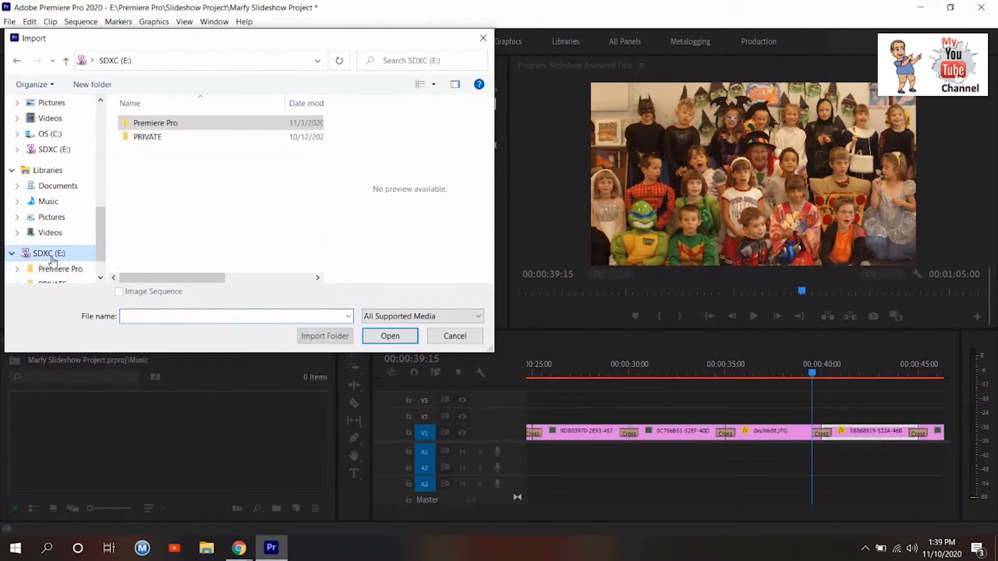
double_click(149, 125)
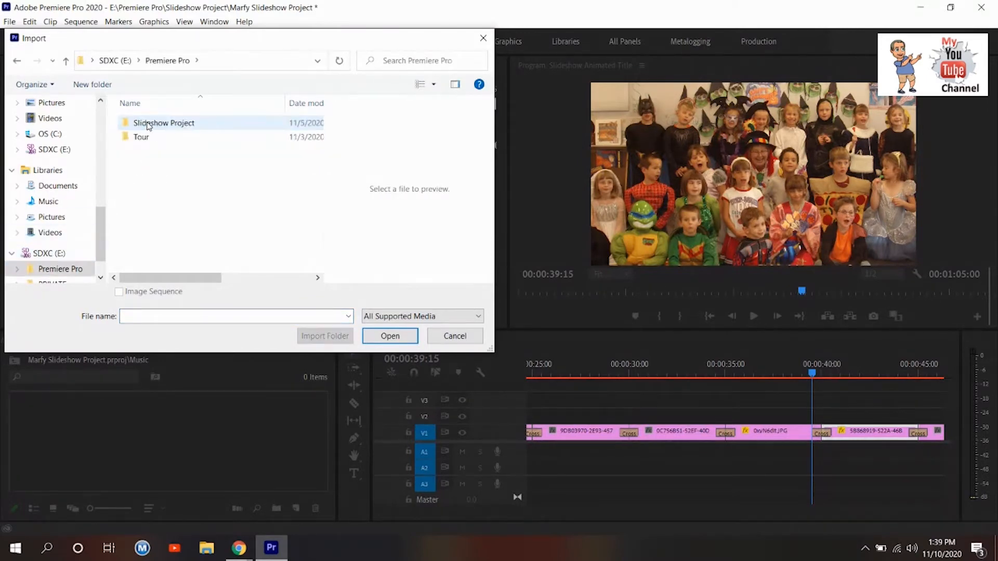
double_click(149, 125)
left_click(145, 138)
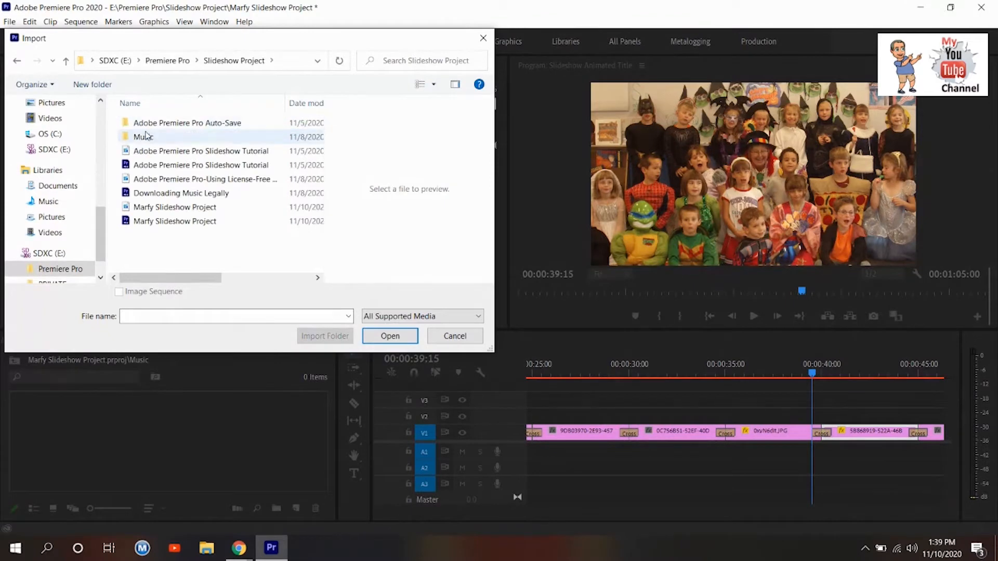
double_click(145, 138)
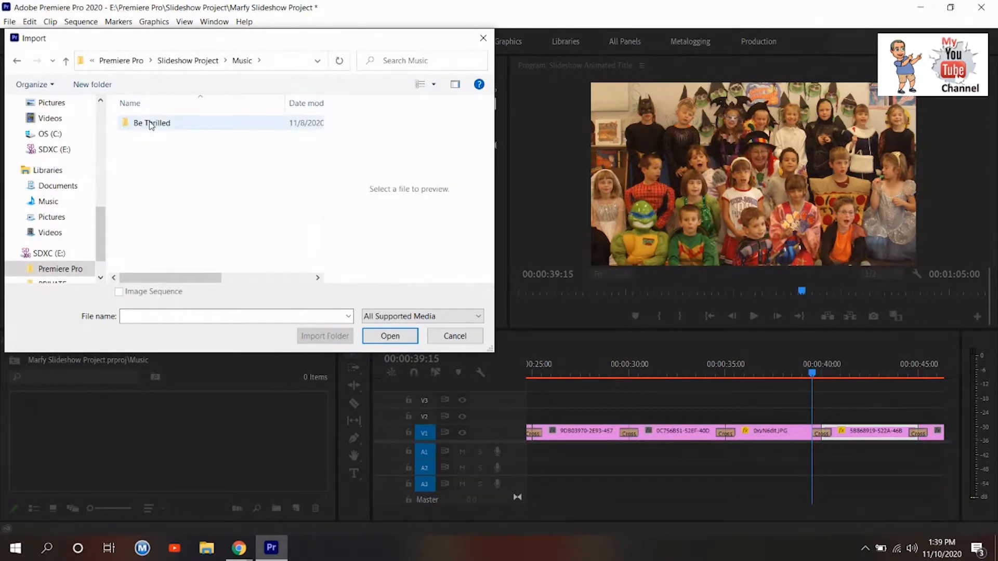
double_click(151, 124)
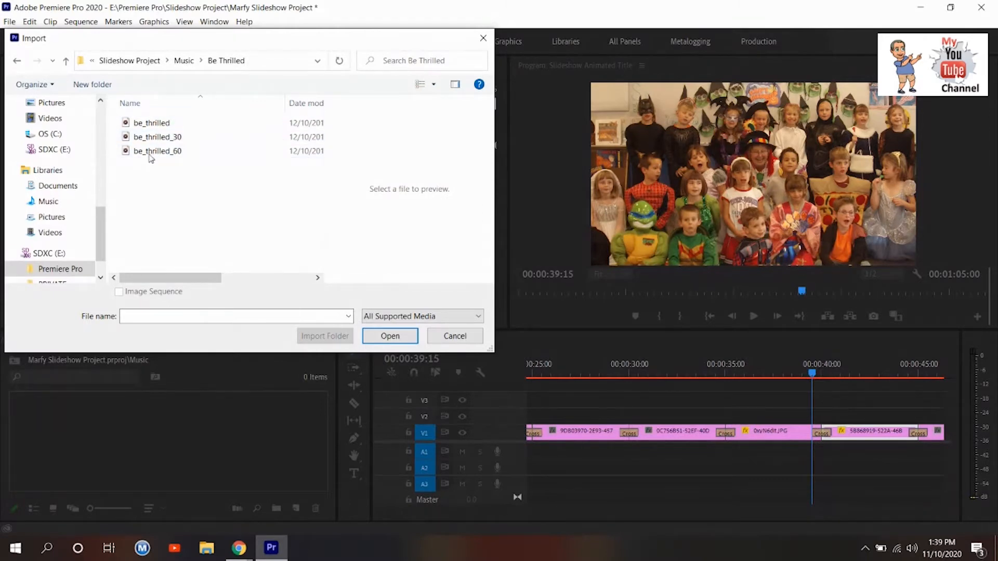
left_click(151, 125)
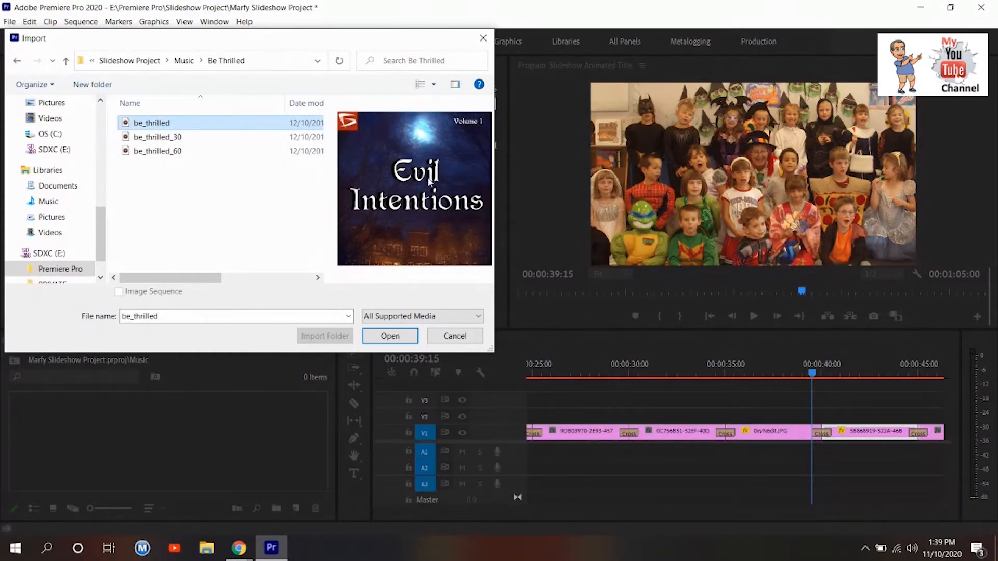
left_click(385, 334)
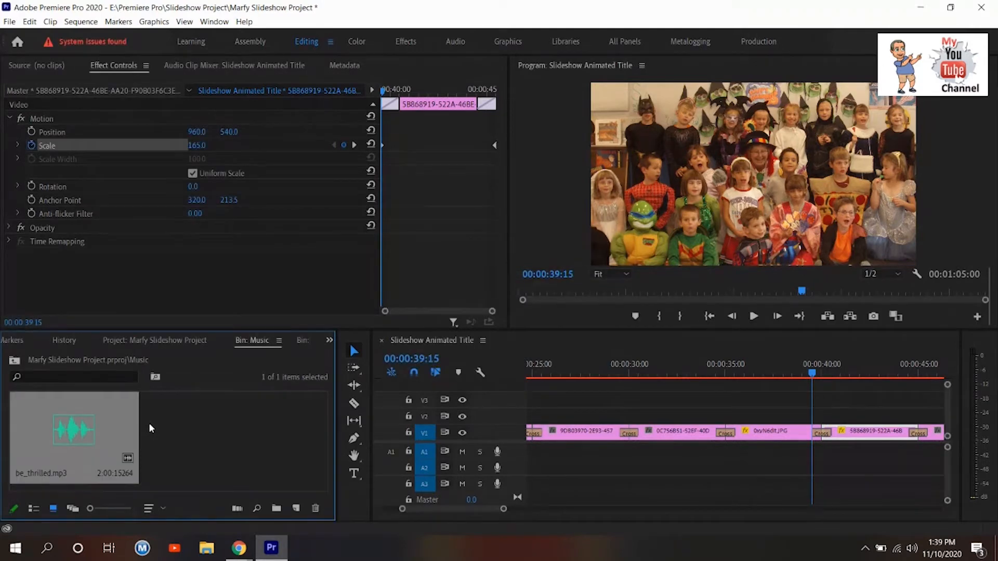
Move the playhead to 0 and place be_thrilled.mp3 on the Audio 1 track at the start of the sequence
left_click(240, 420)
left_click(80, 446)
left_click(418, 359)
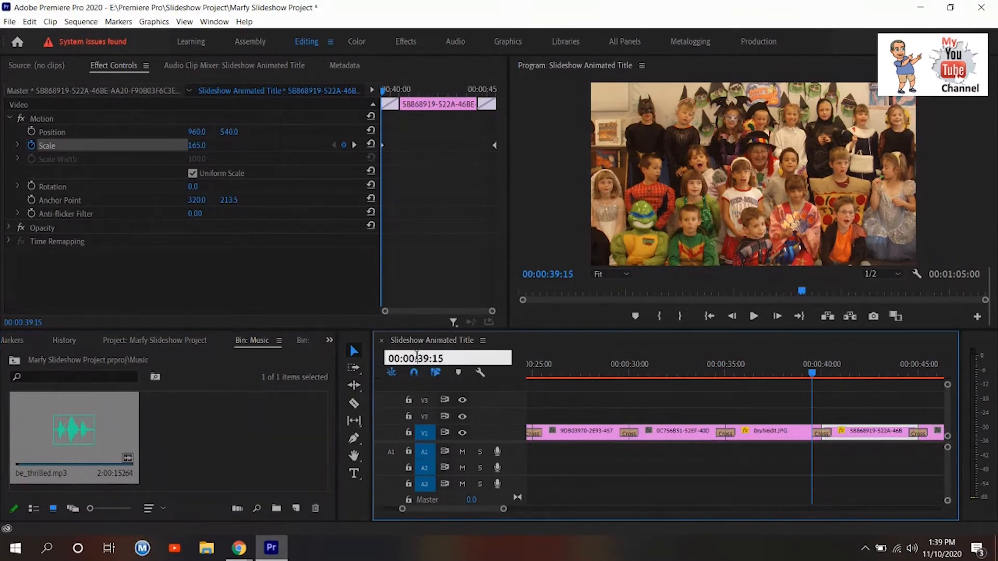
double_click(418, 357)
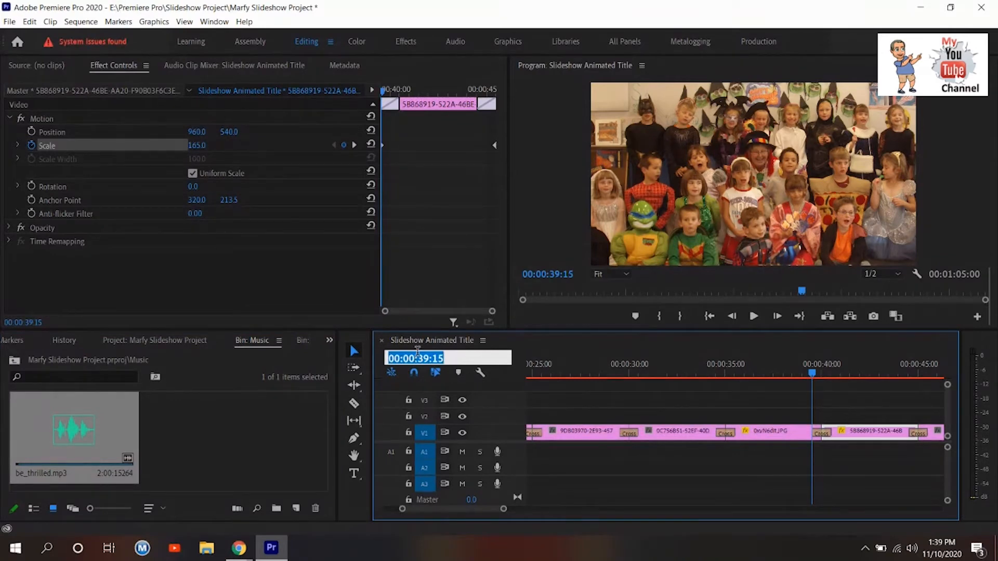
type("0")
key("Return")
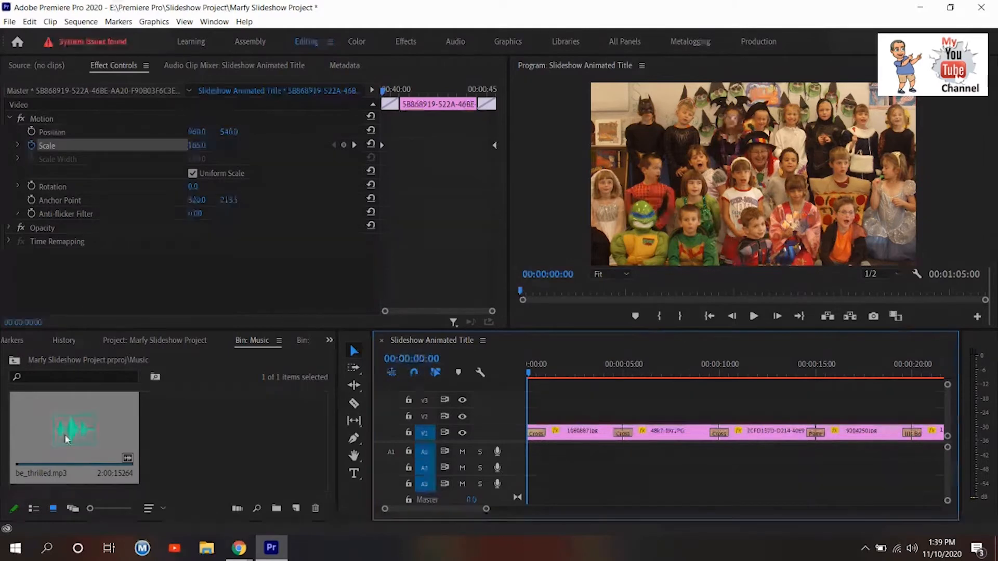
mouse_move(66, 440)
left_mouse_down()
mouse_move(537, 450)
mouse_move(529, 458)
left_mouse_up()
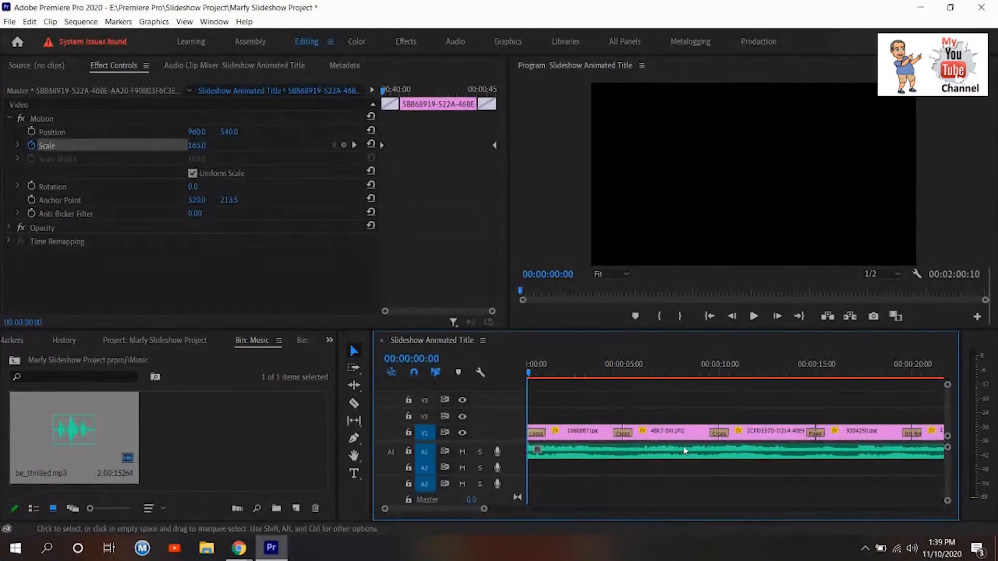
Expand the Audio 1 track height and compare the end of the music with the end of the photos
double_click(511, 454)
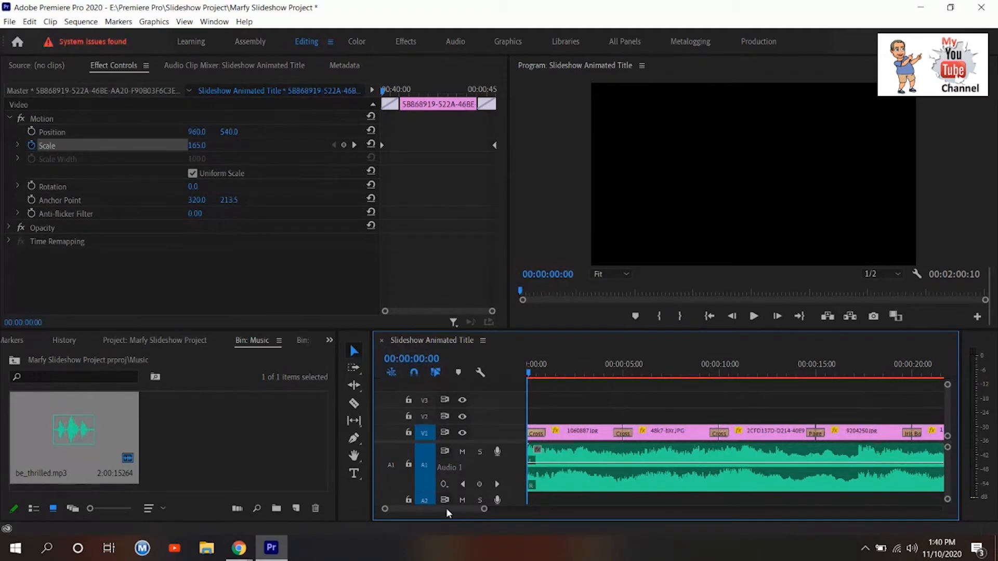
left_click_drag(446, 507, 510, 510)
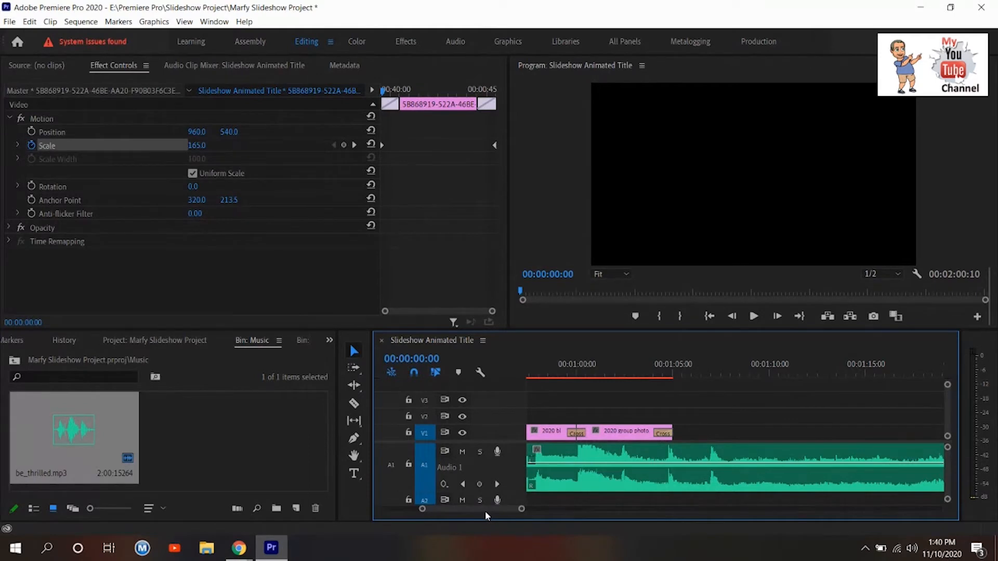
left_click_drag(485, 511, 648, 510)
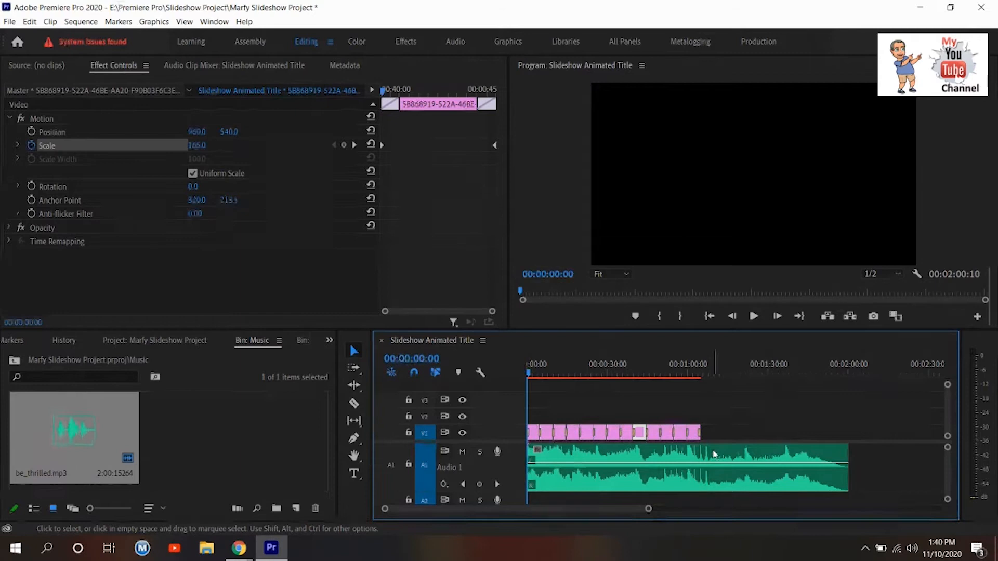
Select the music clip with the Selection tool and preview the slideshow's ending from 00:00:56:00
left_click(353, 351)
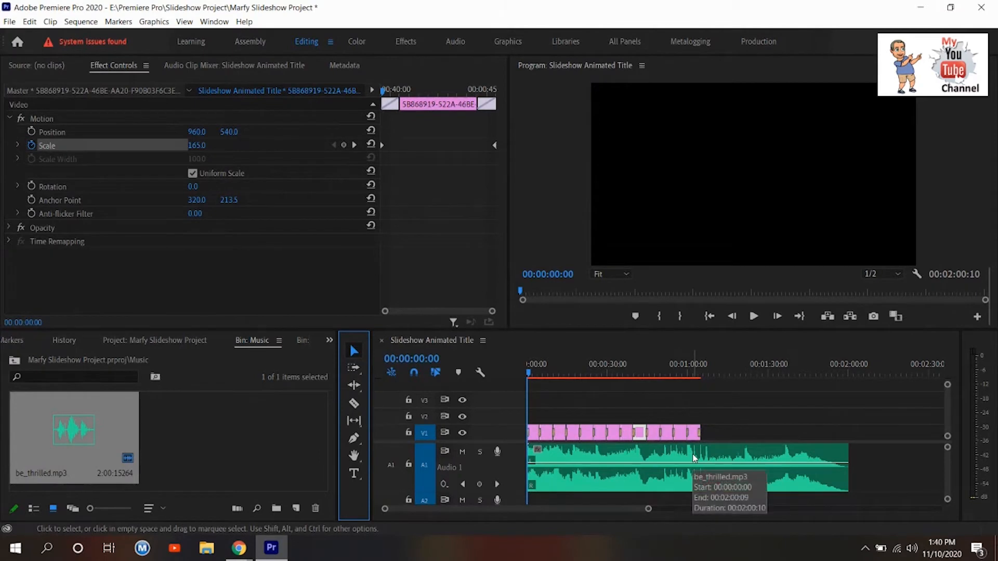
left_click(695, 457)
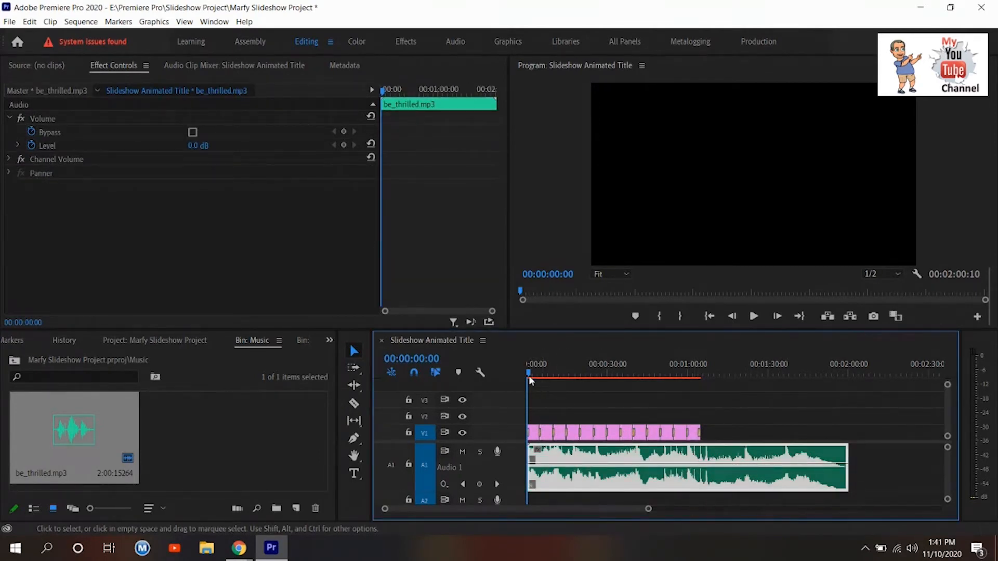
left_click_drag(527, 375, 676, 375)
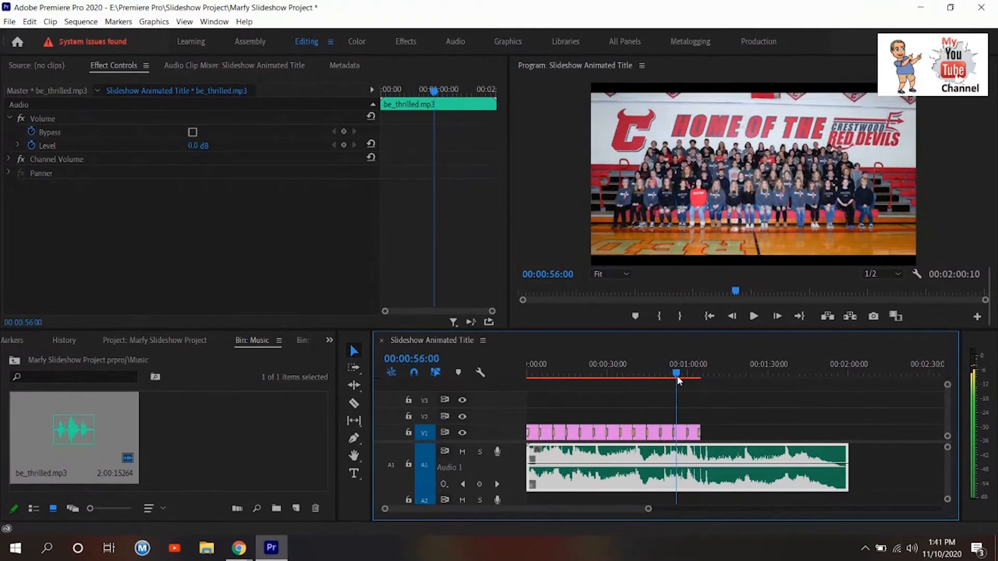
left_click(754, 319)
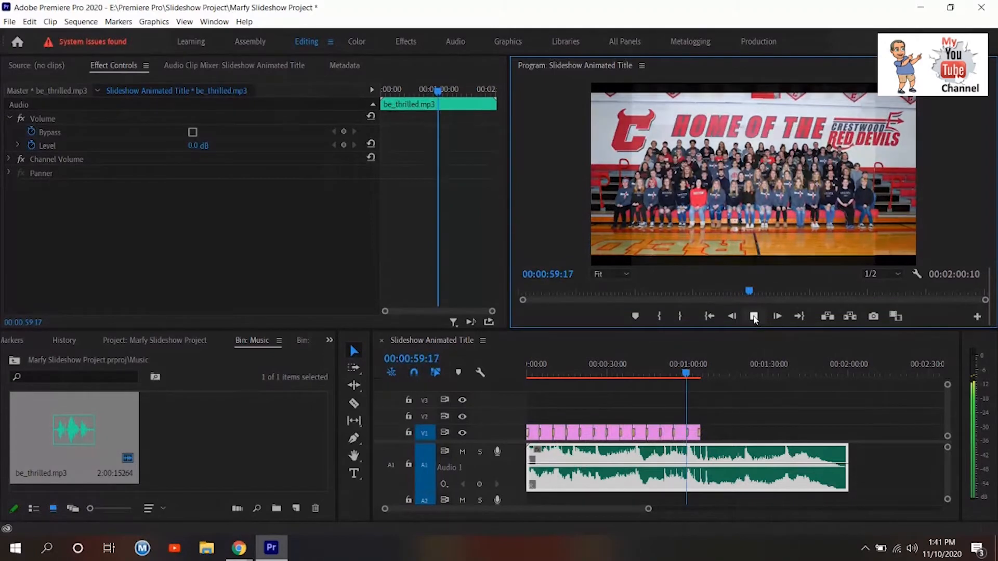
left_click(753, 317)
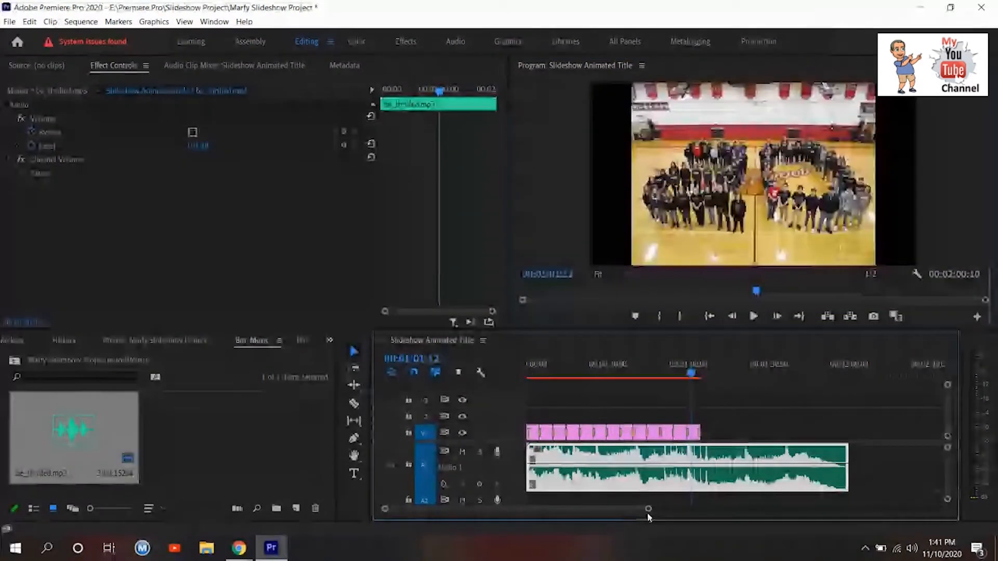
Trim the end of the music clip to the end of the last photo at 00:01:05:00, and play back the ending
left_click_drag(648, 511, 544, 515)
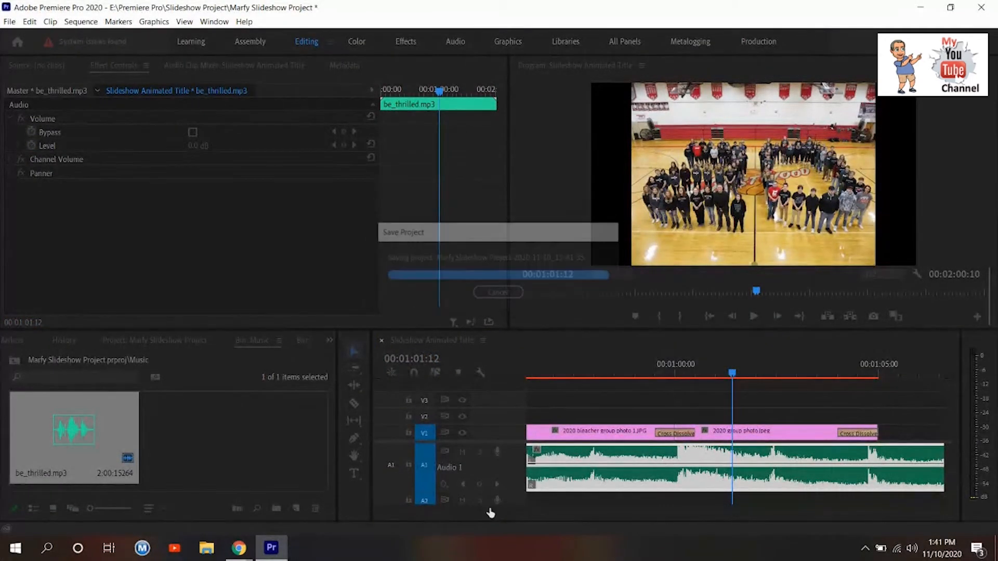
left_click_drag(490, 512, 529, 513)
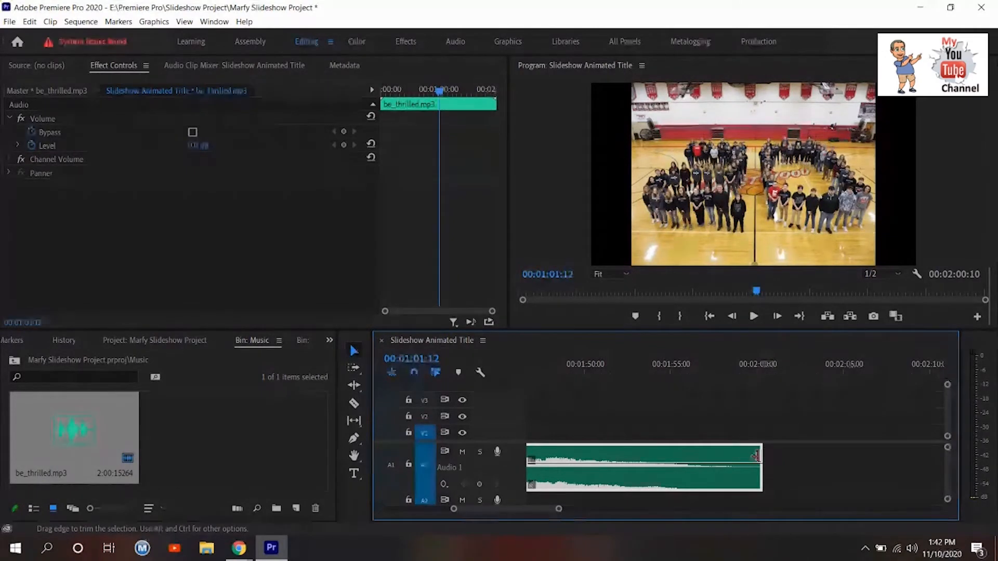
left_click(754, 457)
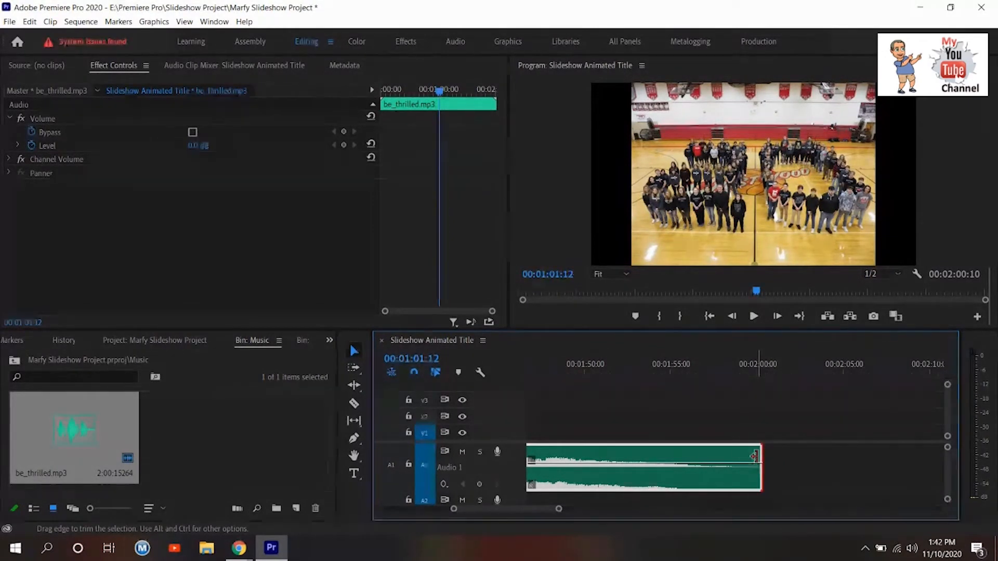
left_click_drag(728, 456, 523, 460)
left_click_drag(523, 460, 597, 465)
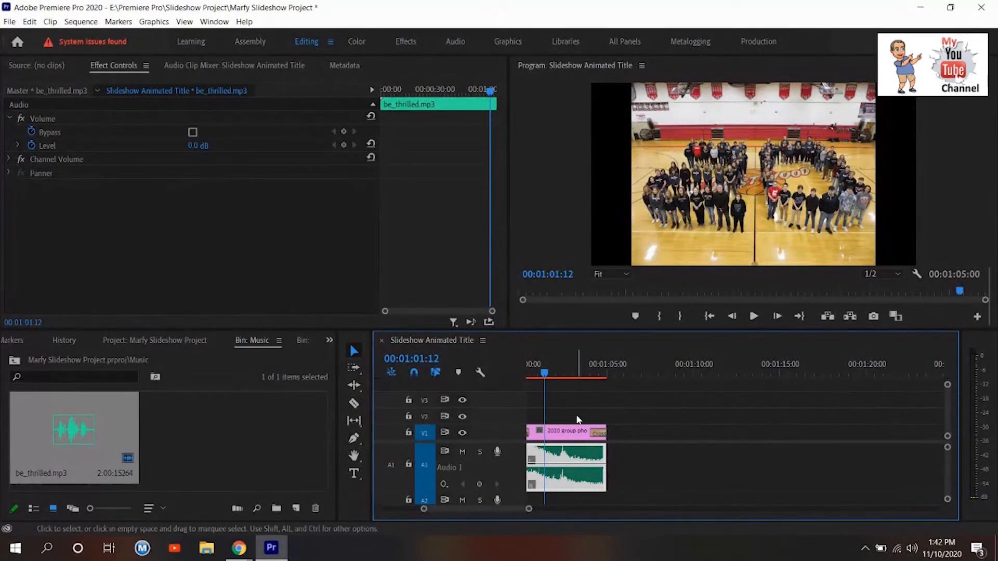
left_click(754, 317)
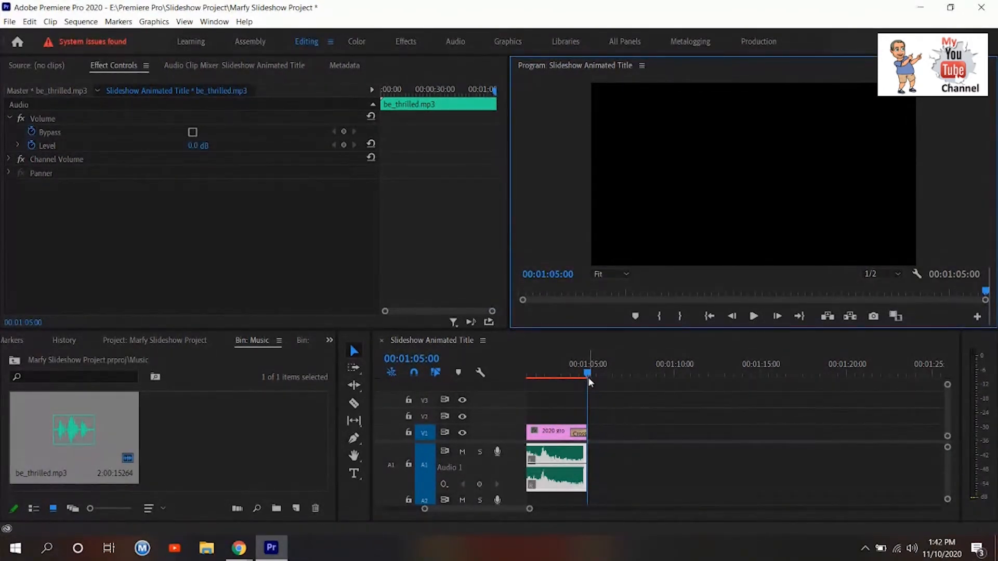
left_click_drag(588, 373, 563, 380)
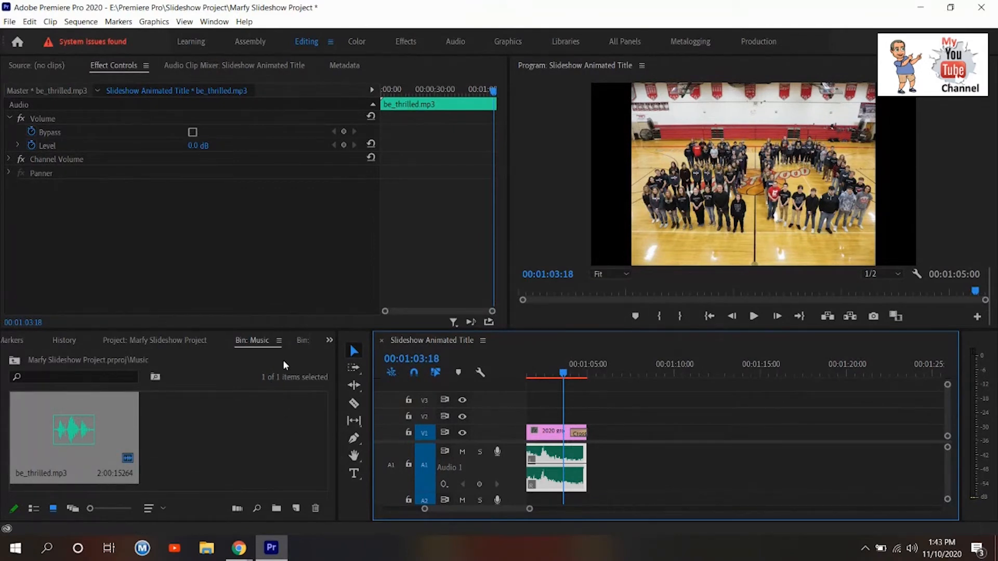
Apply the Exponential Fade audio crossfade to the end of the be_thrilled.mp3 clip on Audio 1
left_click(329, 342)
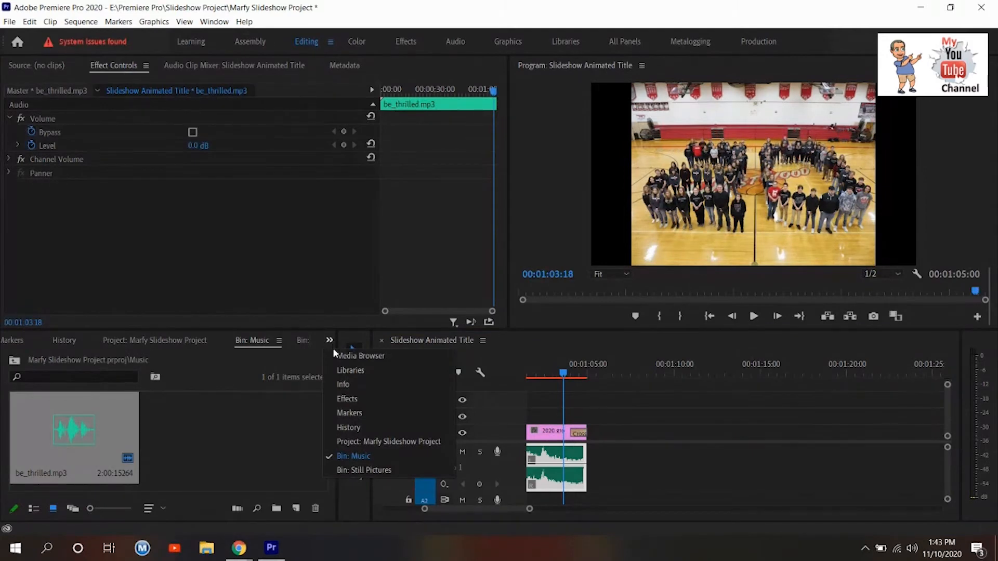
left_click(348, 399)
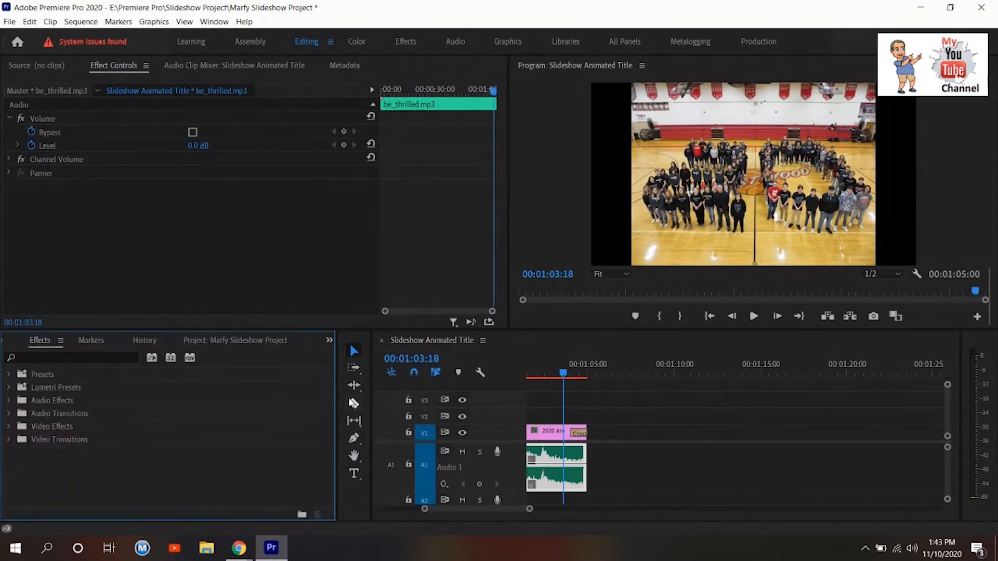
left_click(9, 414)
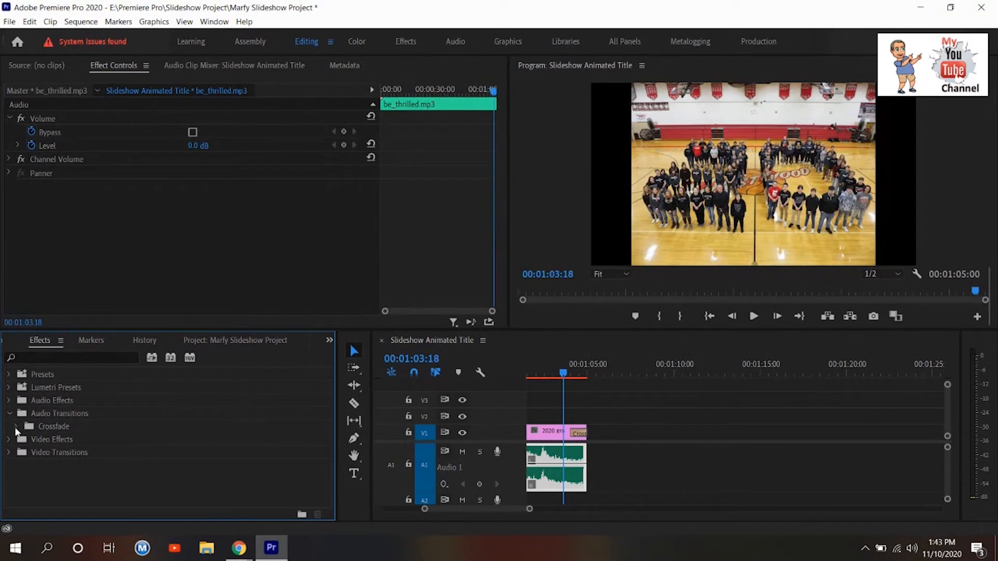
left_click(16, 427)
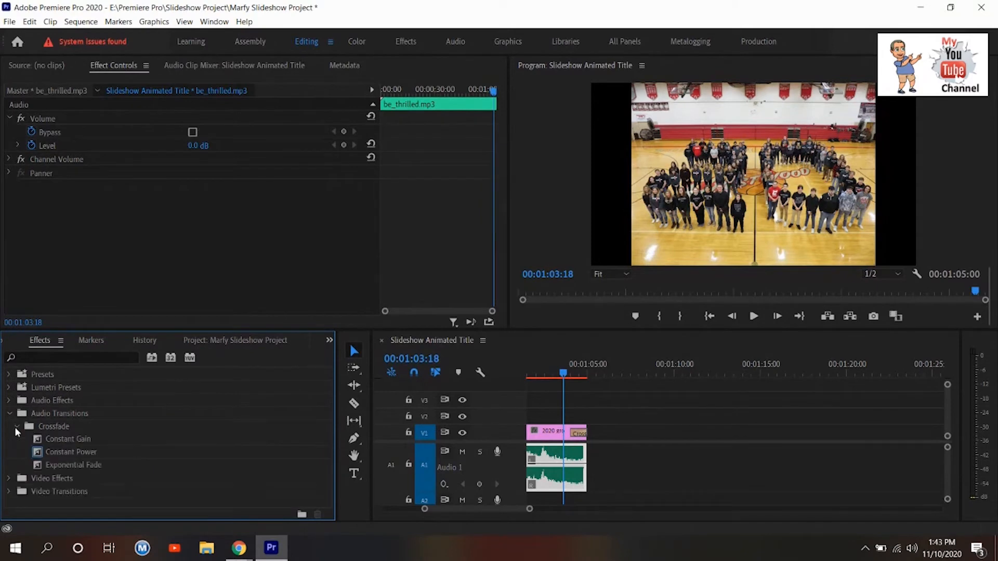
left_click(53, 465)
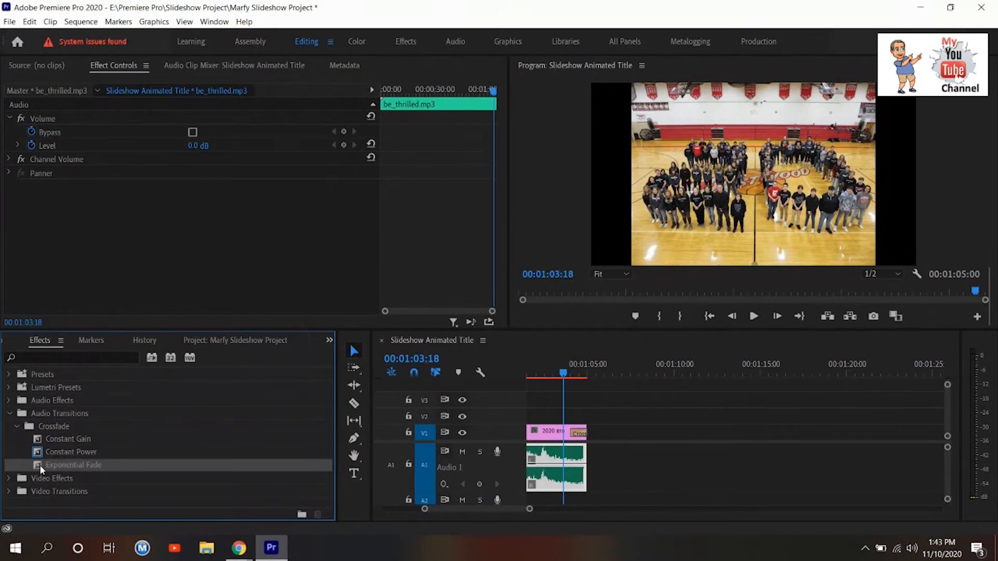
left_click_drag(38, 466, 580, 458)
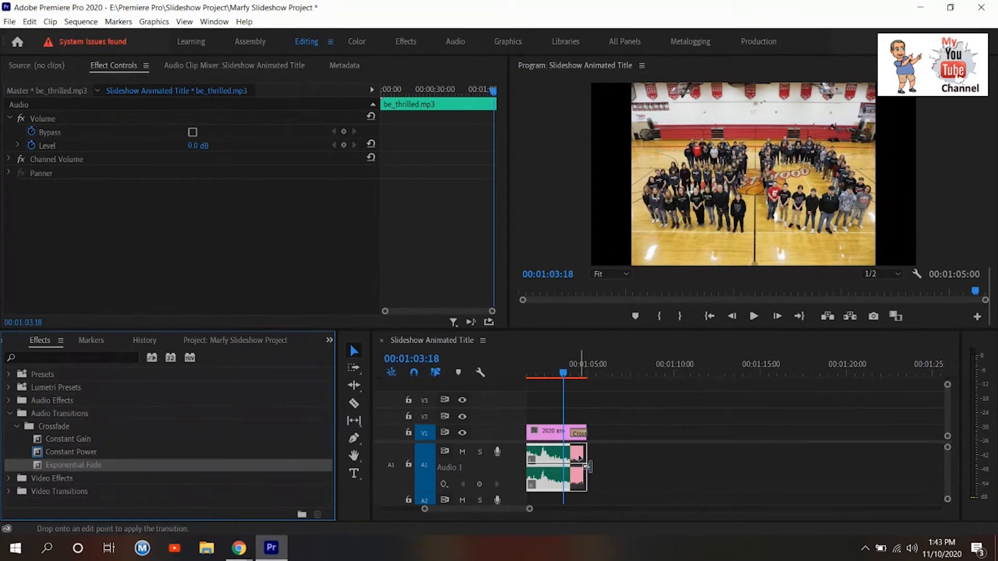
left_click_drag(580, 458, 579, 459)
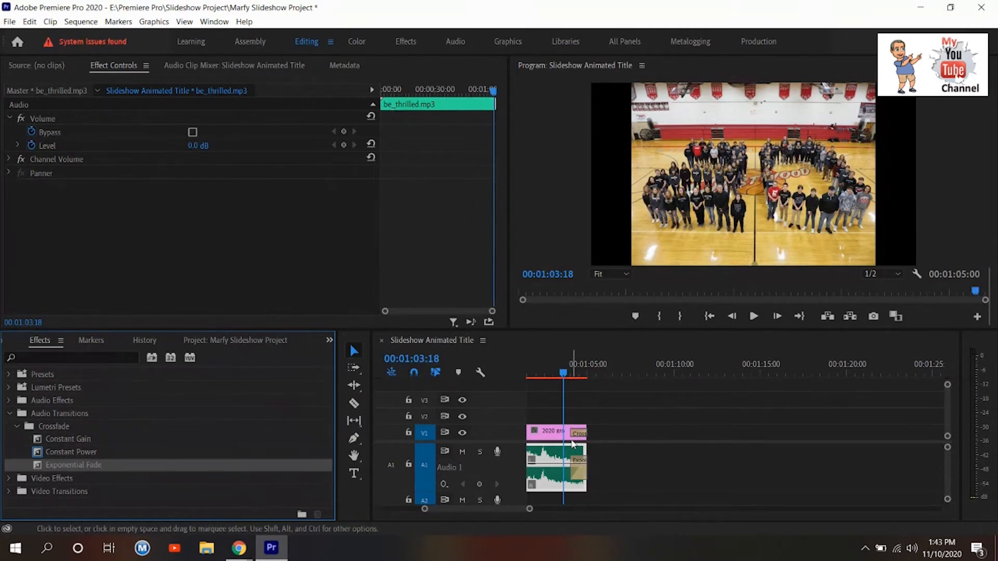
Zoom in on the end of the timeline and preview the music's fade-out from 00:01:03:10
left_click_drag(530, 509, 491, 529)
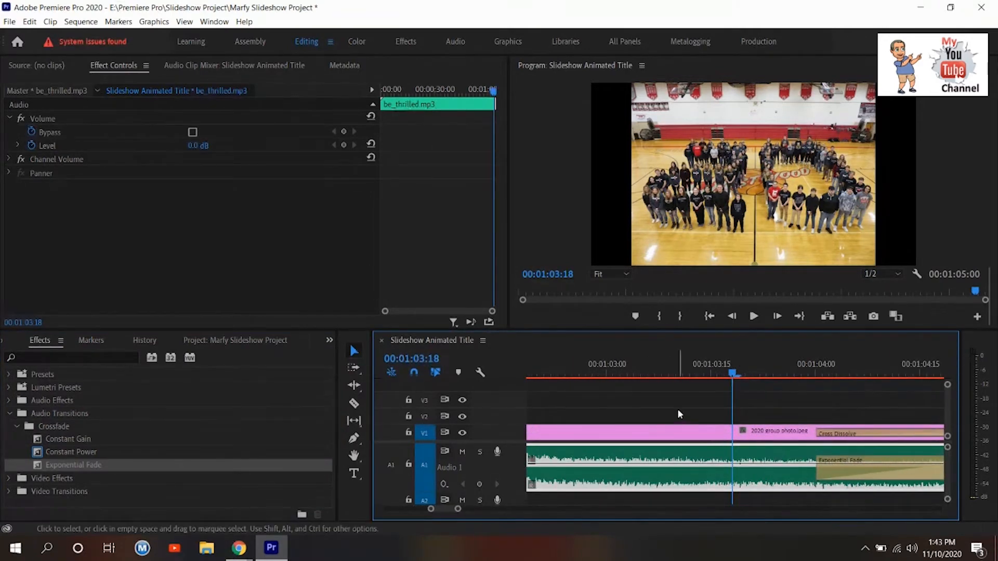
left_click_drag(732, 376, 675, 397)
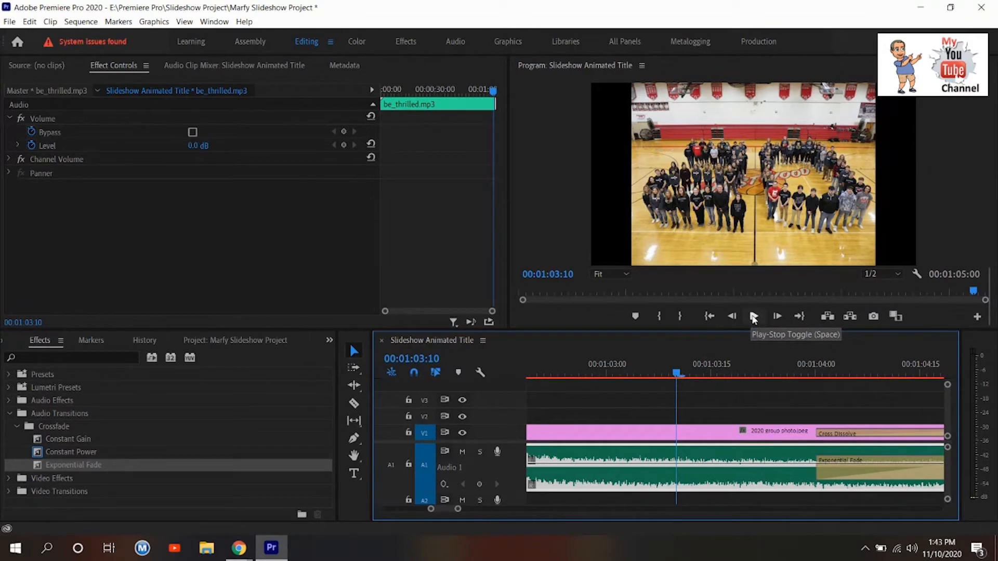
left_click(753, 317)
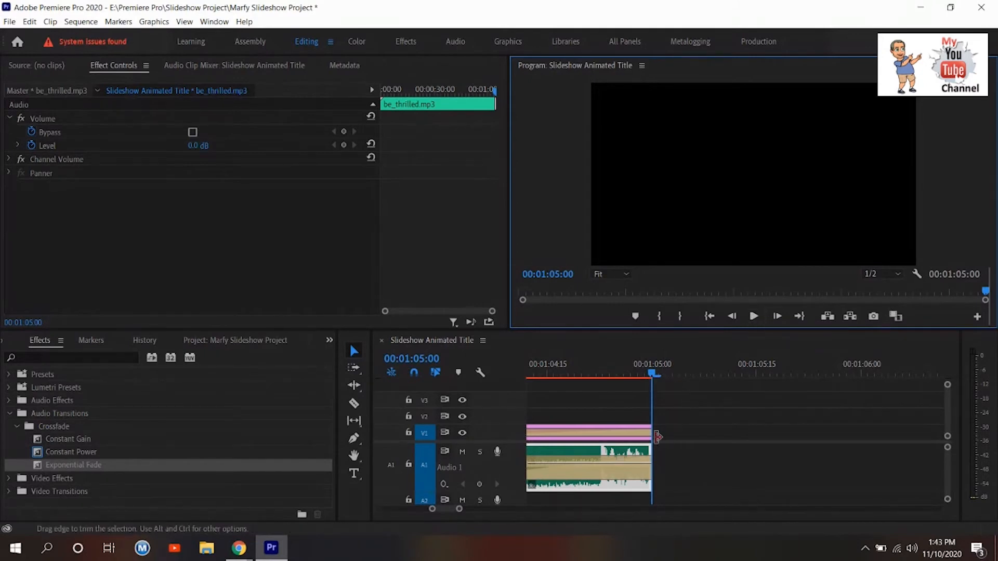
Collapse the Audio 1 track height and play the slideshow from 00:00:00:00
left_click(432, 511)
left_click_drag(431, 510, 373, 513)
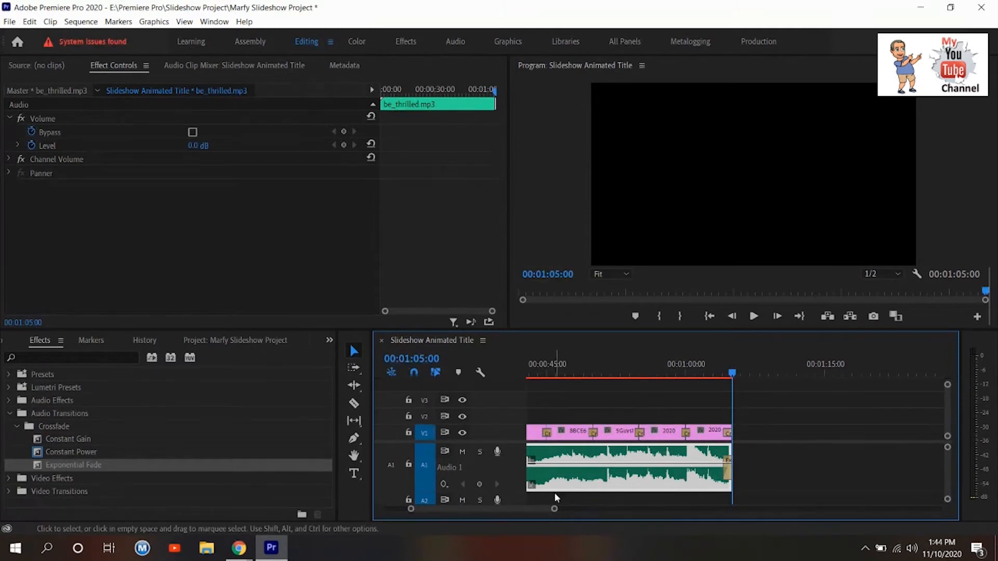
double_click(503, 471)
left_click_drag(732, 374, 467, 381)
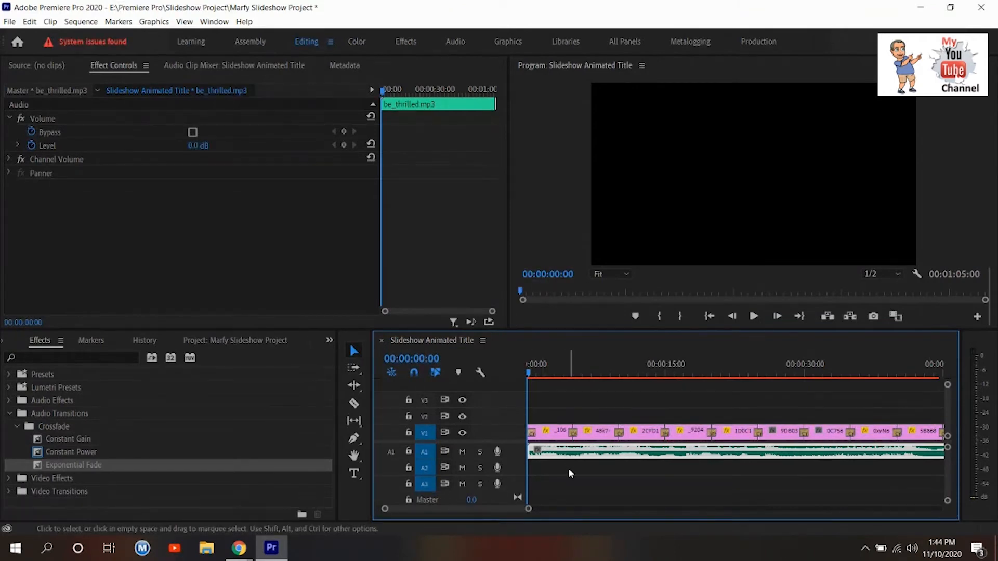
left_click(754, 318)
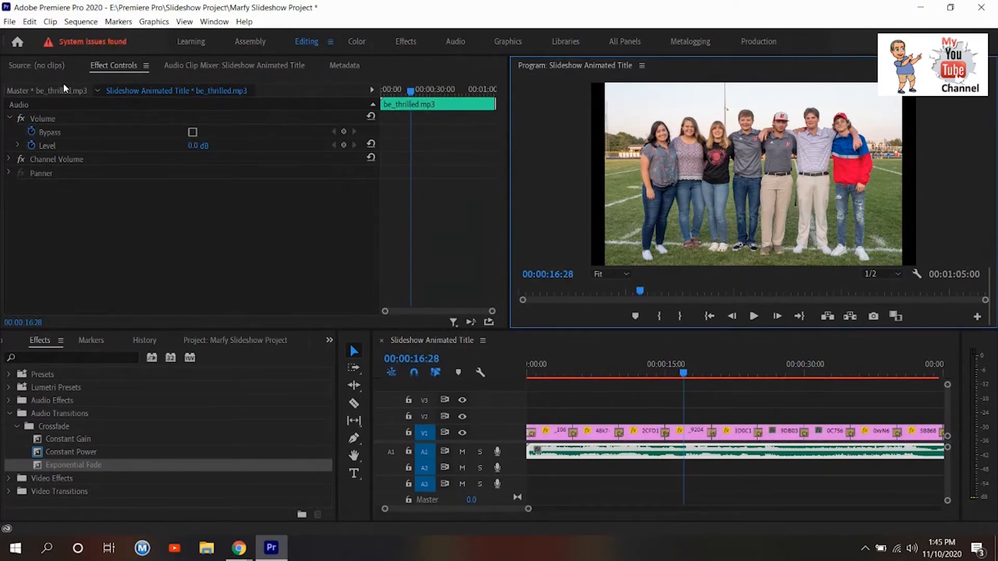
Save the project and select the Slideshow Animated Title sequence among the project items
left_click(9, 23)
left_click(220, 340)
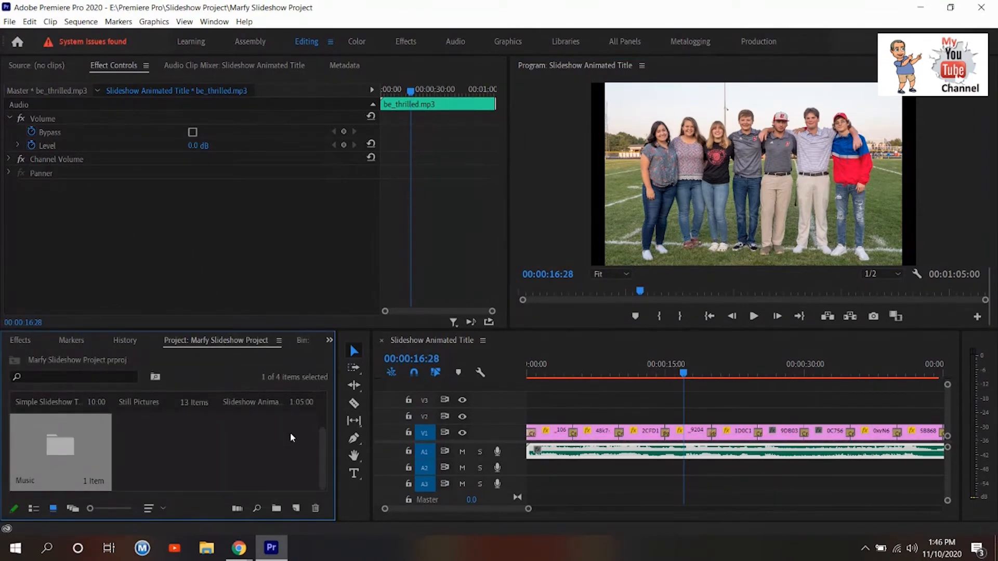
left_click_drag(320, 445, 322, 412)
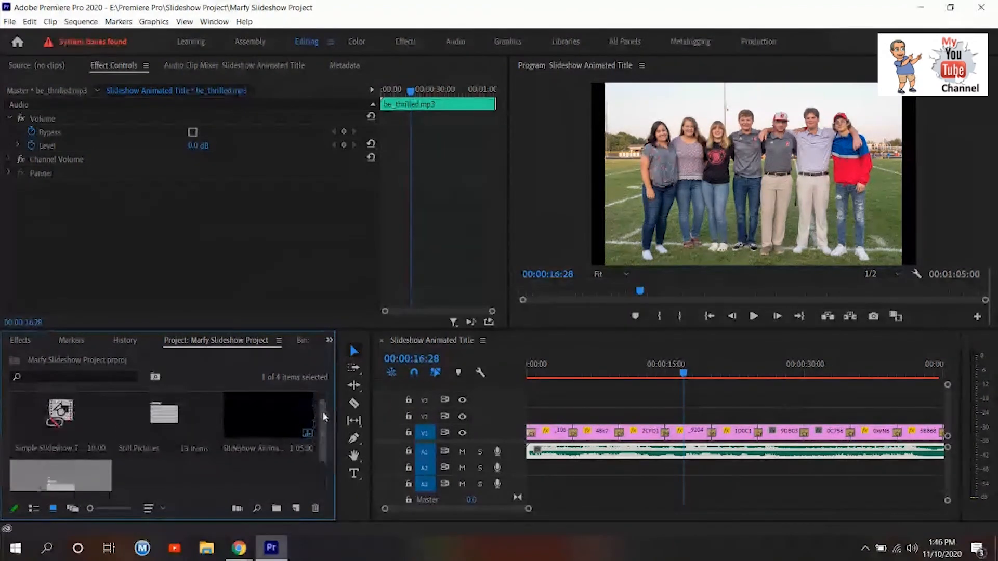
left_click_drag(323, 413, 322, 404)
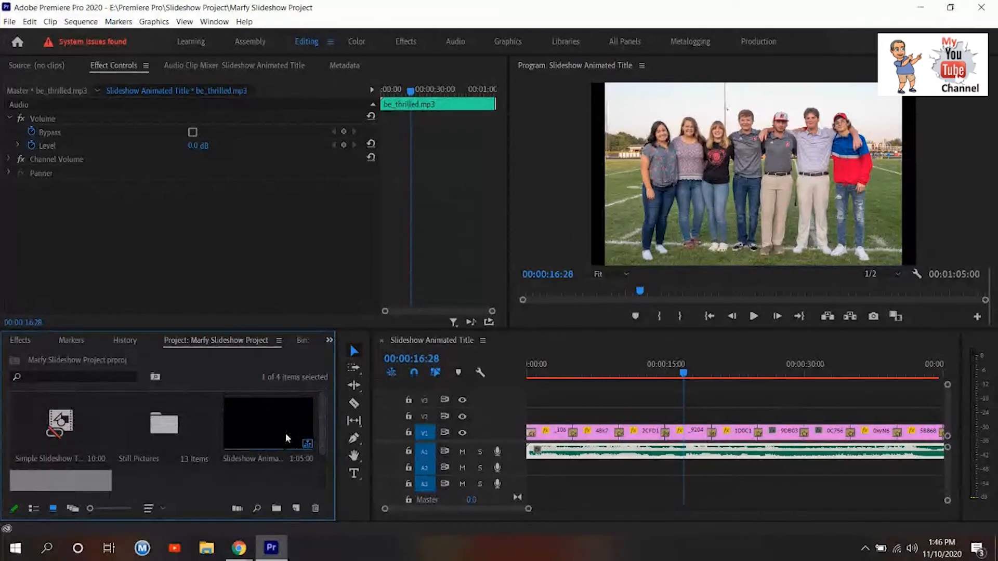
left_click(246, 458)
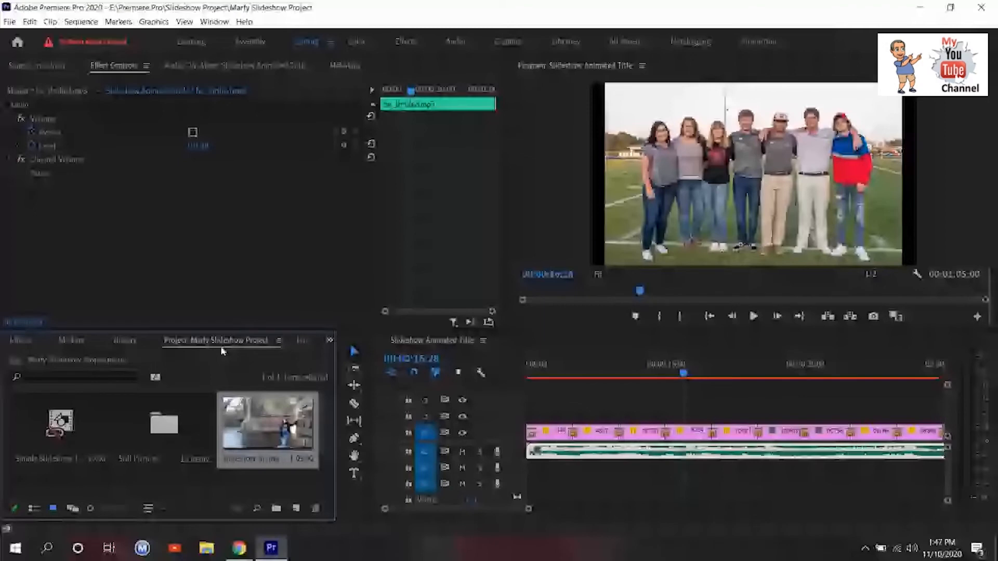
Export the selected sequence as H.264 media with video and audio, sending it to the Adobe Media Encoder queue
left_click(10, 22)
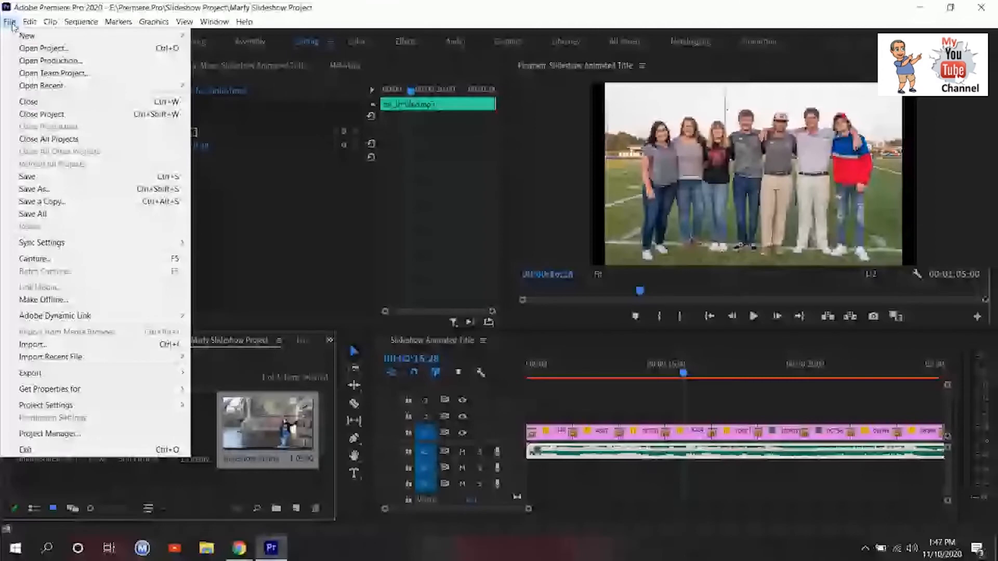
mouse_move(78, 373)
left_click(214, 373)
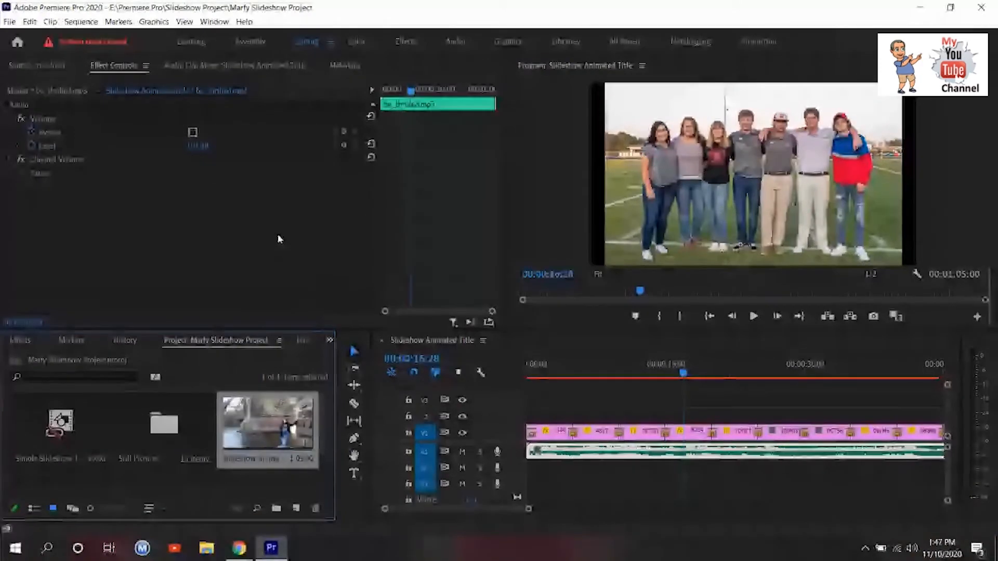
key("ctrl+m")
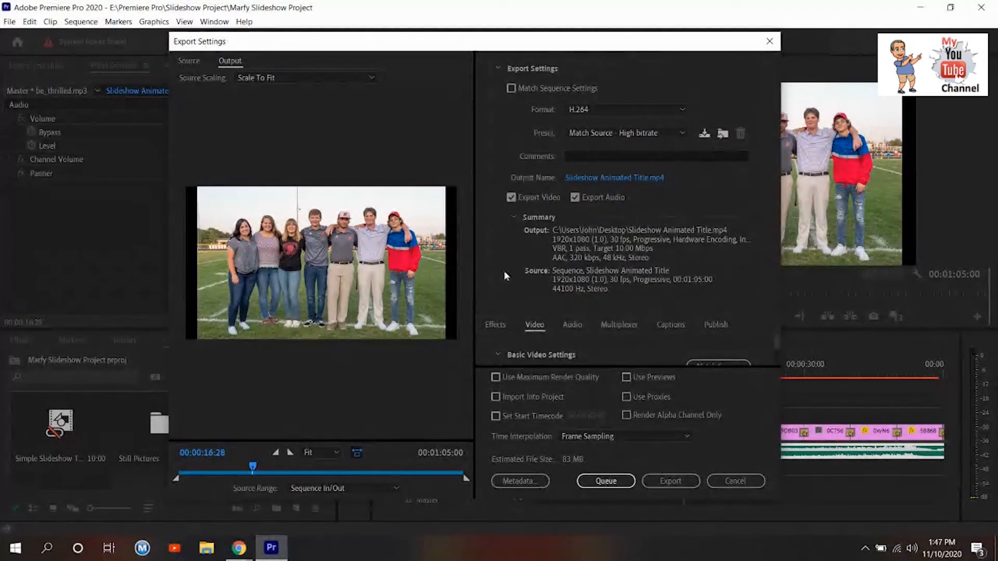
left_click(597, 484)
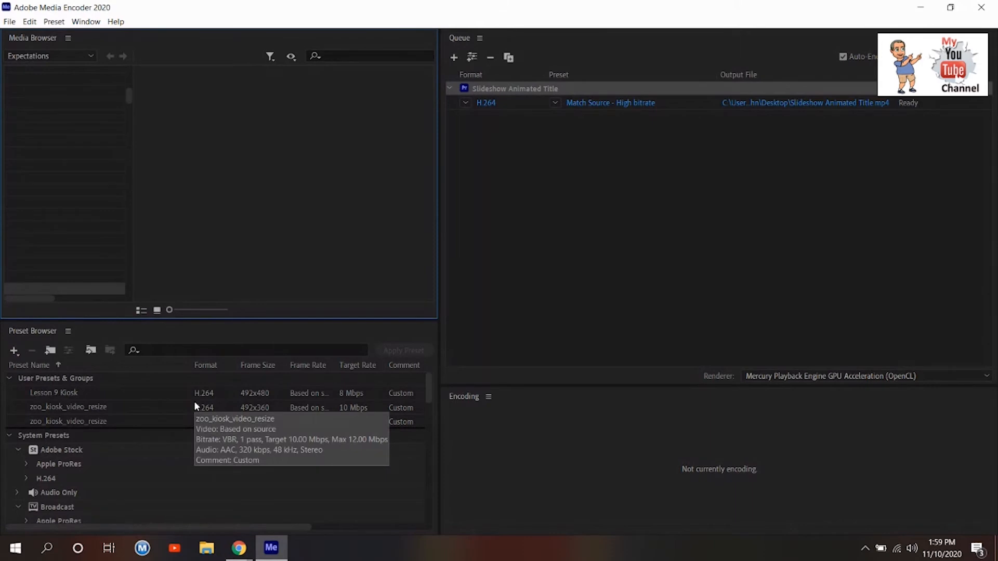
Change the queued Slideshow Animated Title export's preset to YouTube 1080p Full HD
left_click(497, 260)
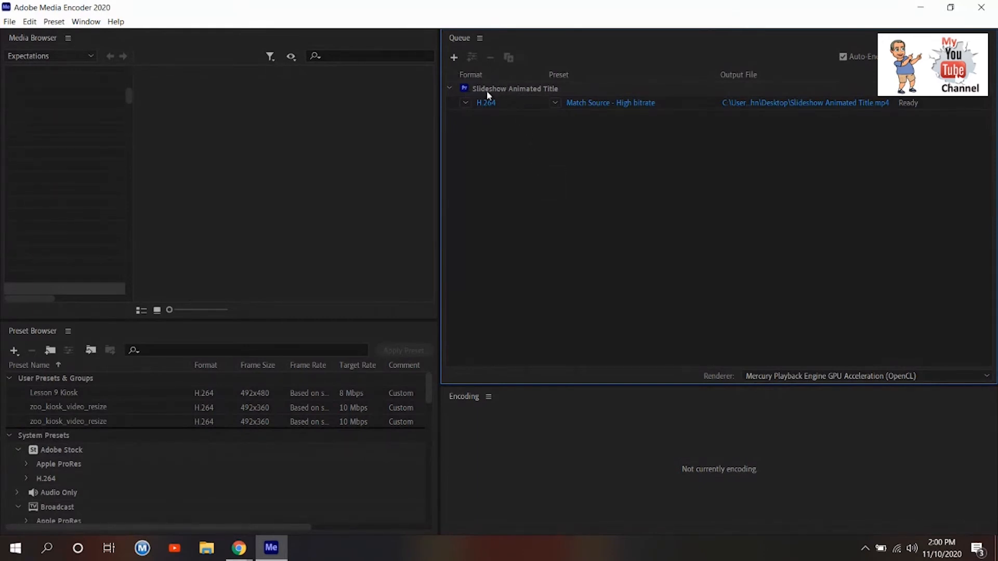
mouse_move(488, 90)
mouse_move(596, 112)
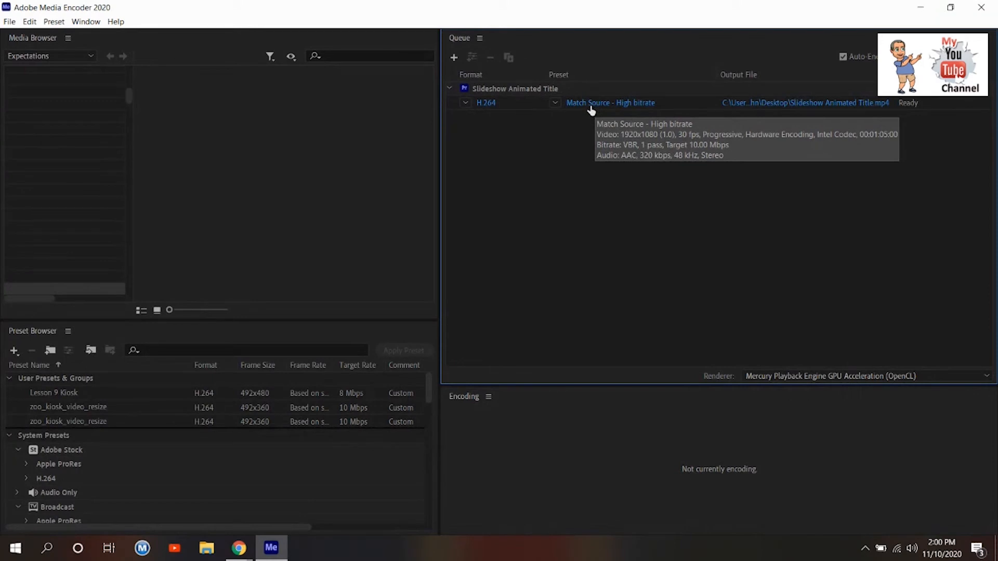
left_click(555, 103)
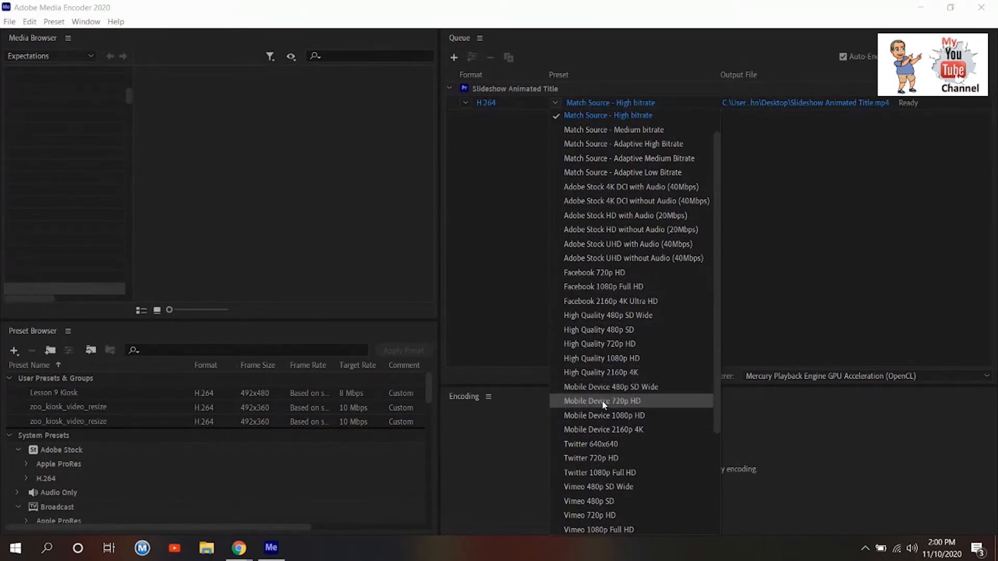
scroll(601, 400, "down", 3)
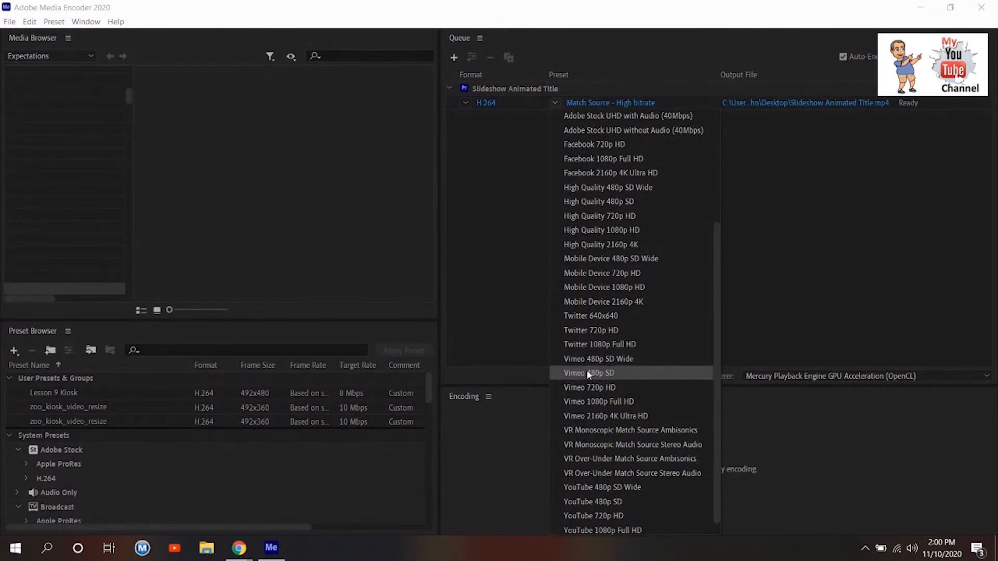
scroll(590, 375, "down", 1)
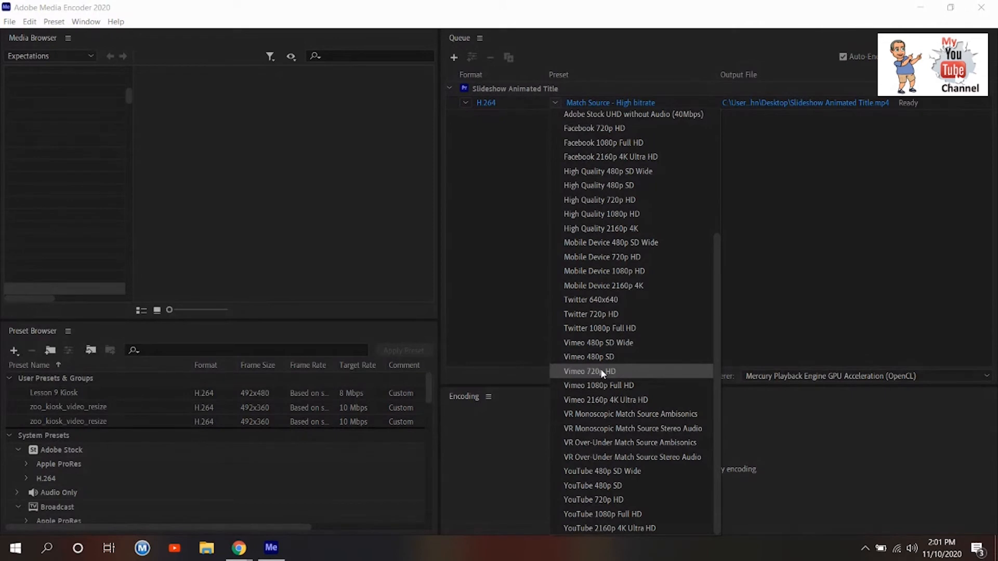
left_click(600, 514)
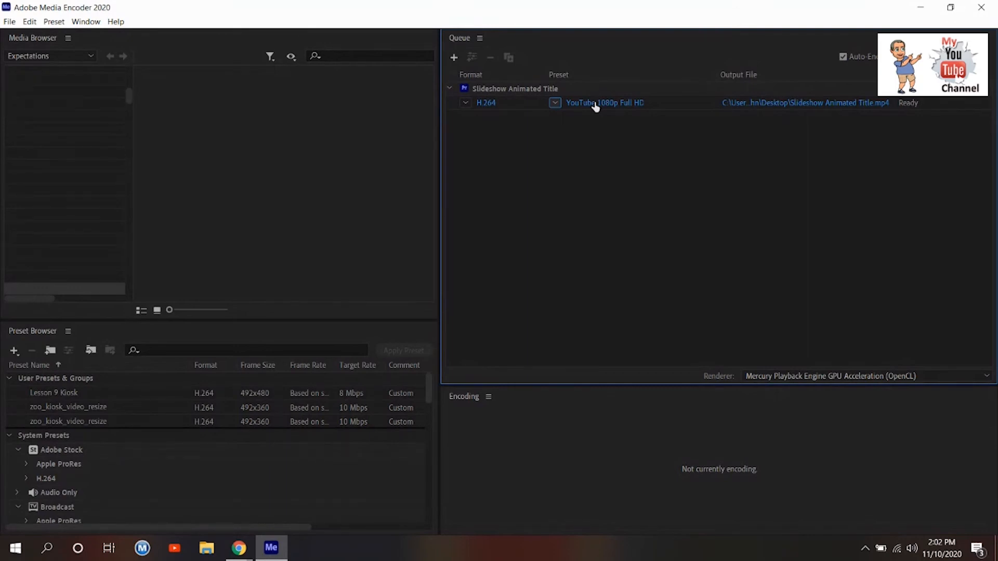
Set the queued export's output location to the Slideshow Project folder inside Premiere Pro on the SDXC (E:) drive
left_click(757, 105)
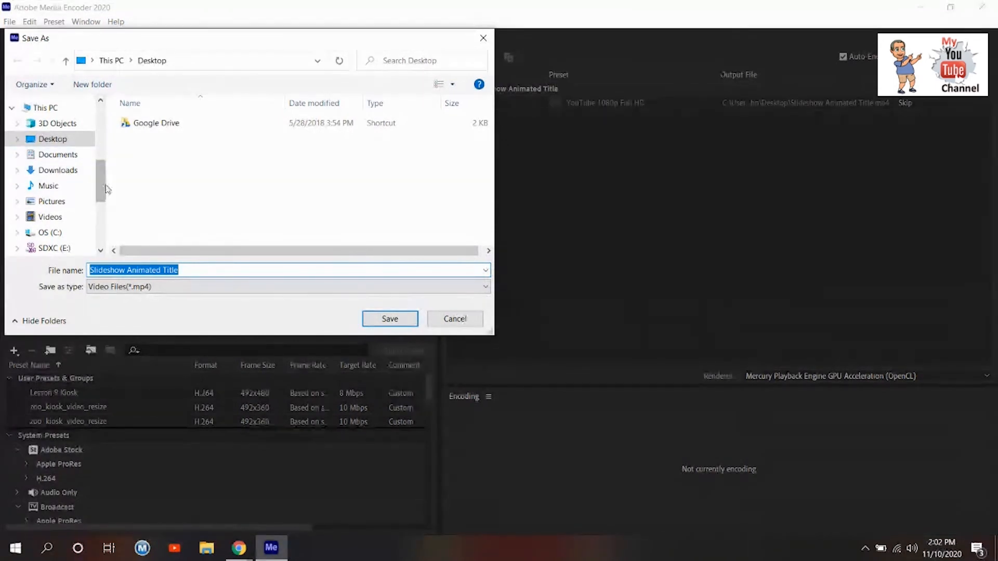
left_click_drag(104, 189, 103, 216)
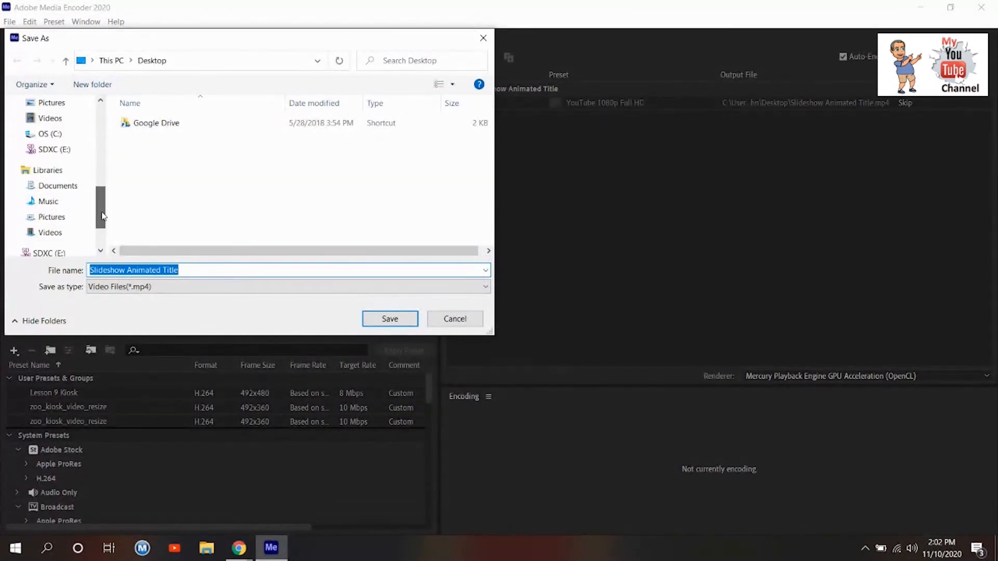
left_click(48, 150)
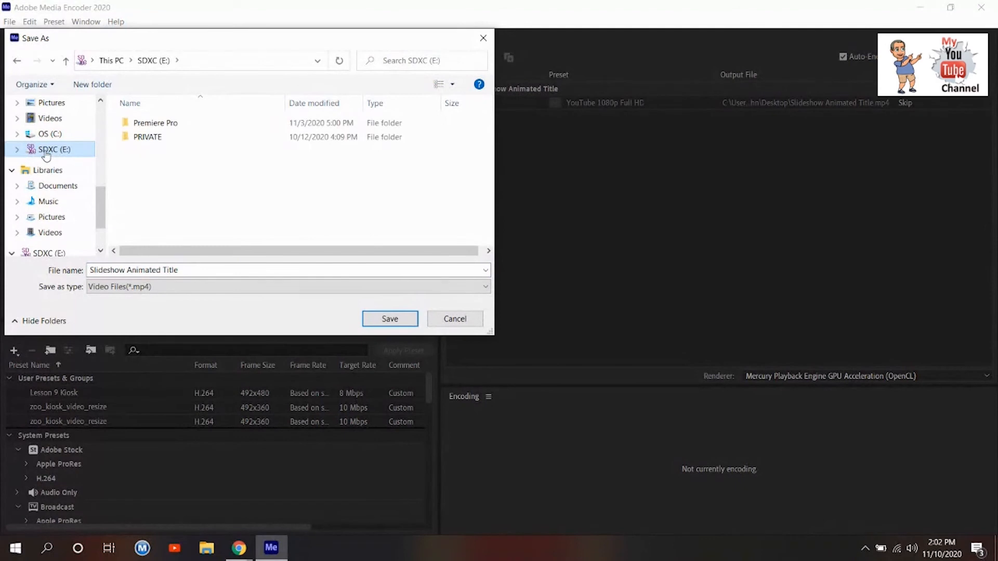
double_click(149, 125)
double_click(149, 125)
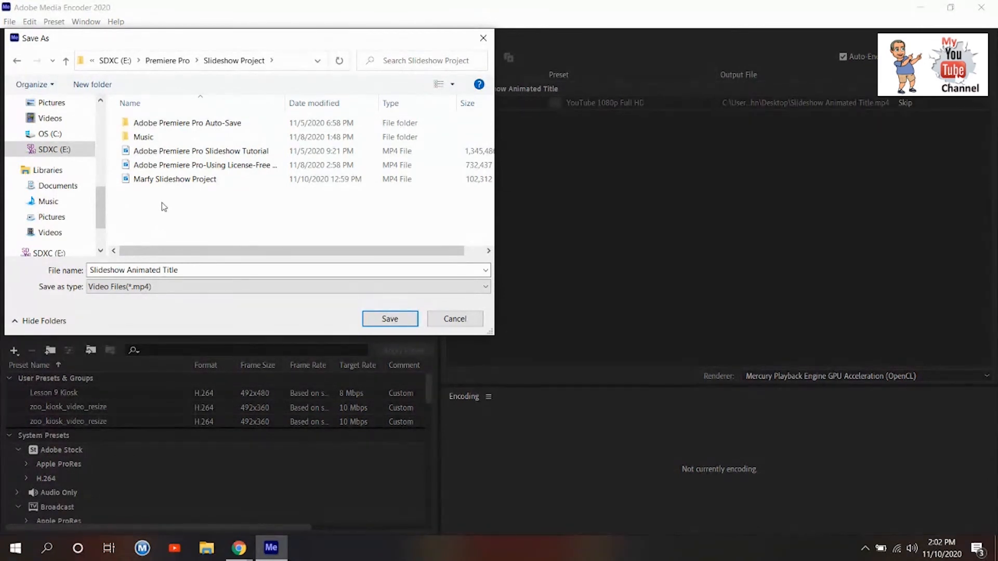
Save the output file as the MP4 video Marfy Slideshow Project, replacing the existing file of that name
left_click(164, 182)
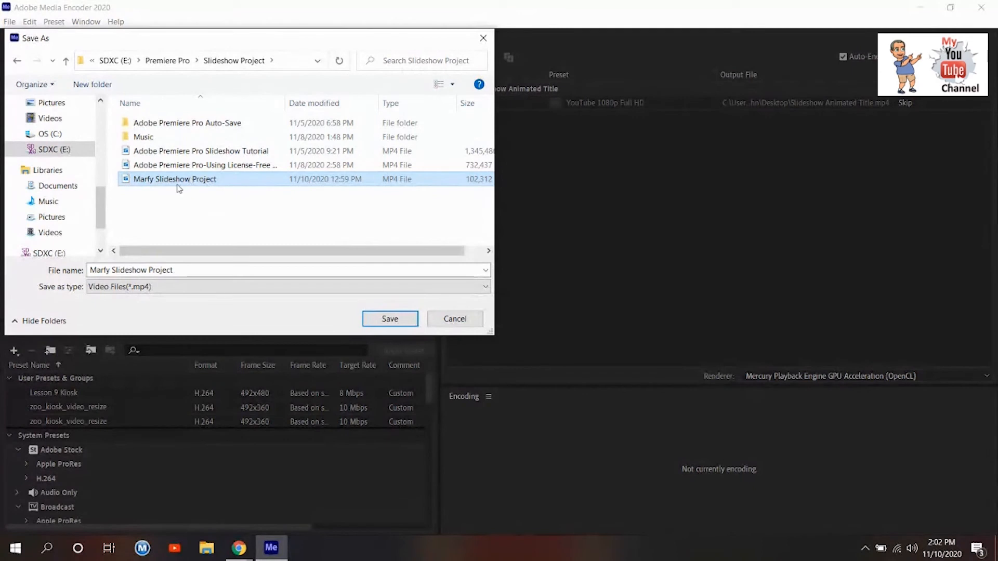
left_click(168, 219)
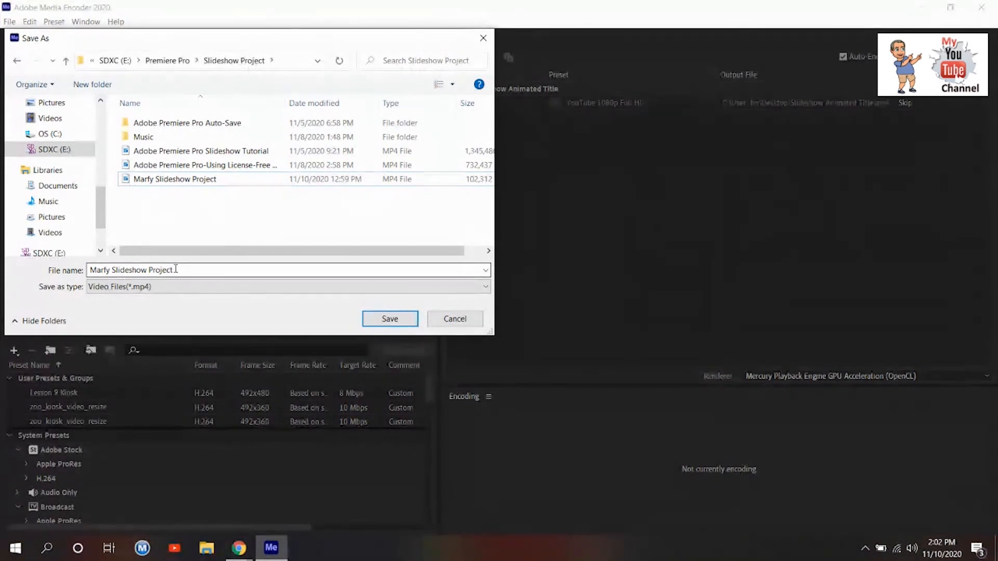
left_click(152, 183)
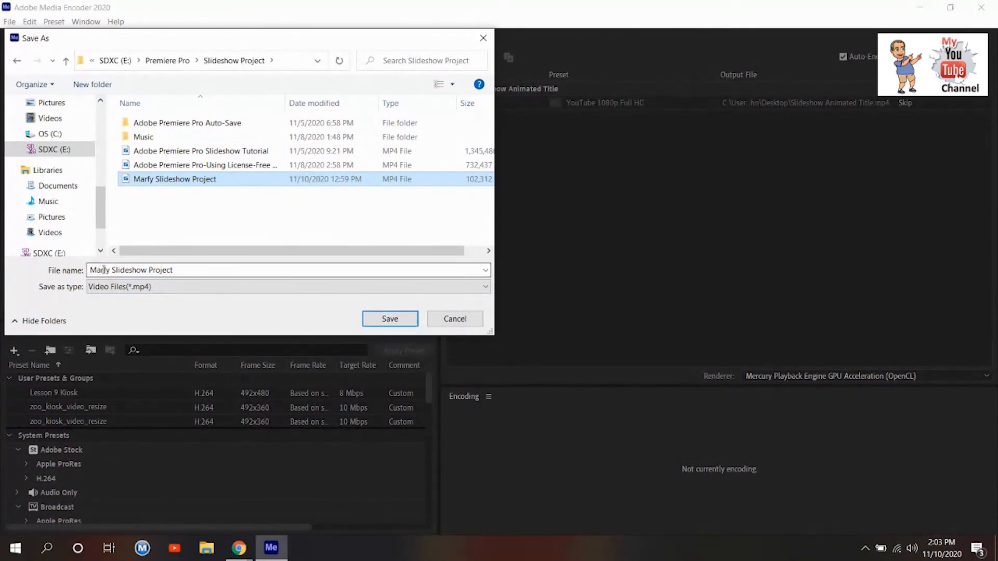
left_click(150, 292)
left_click(151, 292)
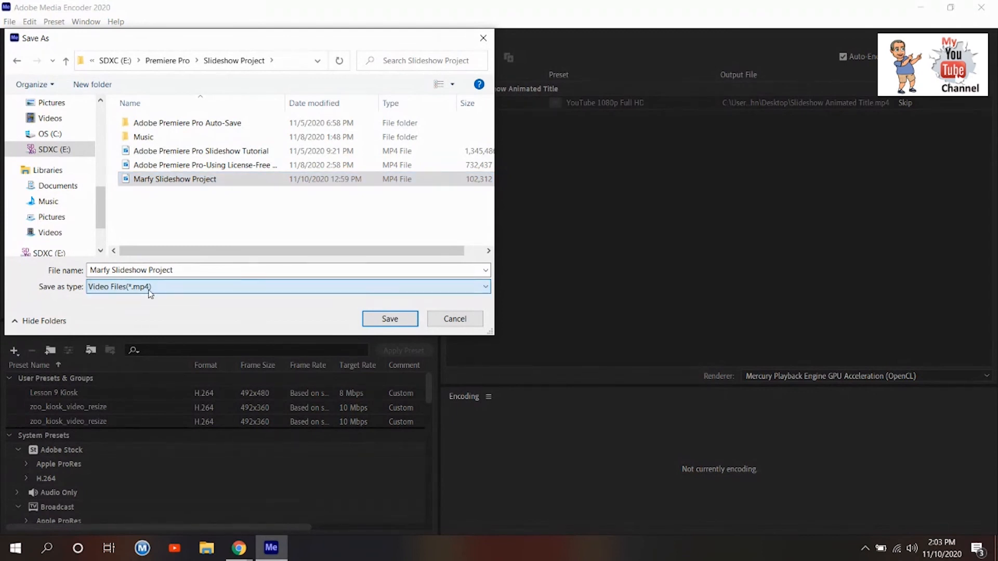
left_click(150, 292)
left_click(151, 295)
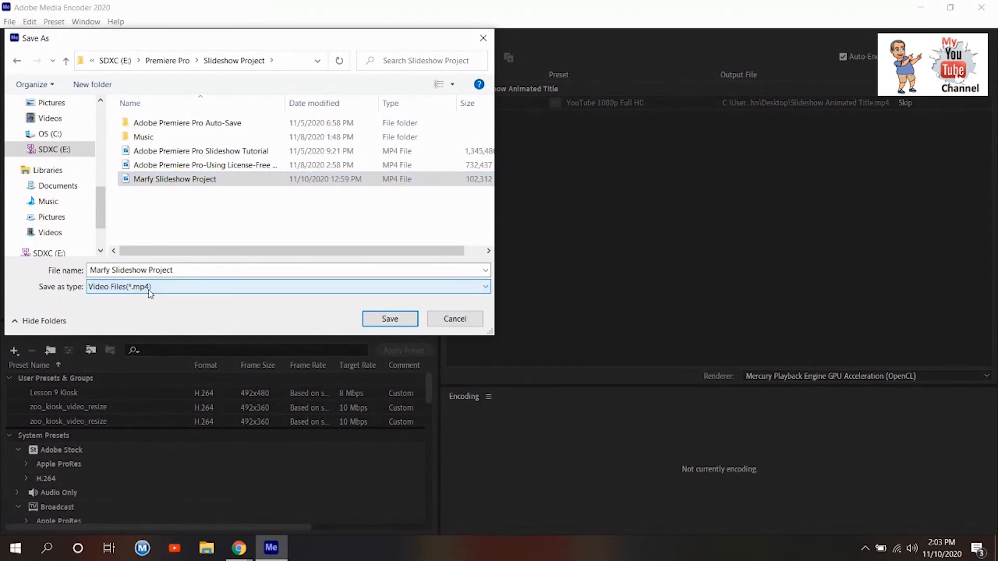
left_click(387, 319)
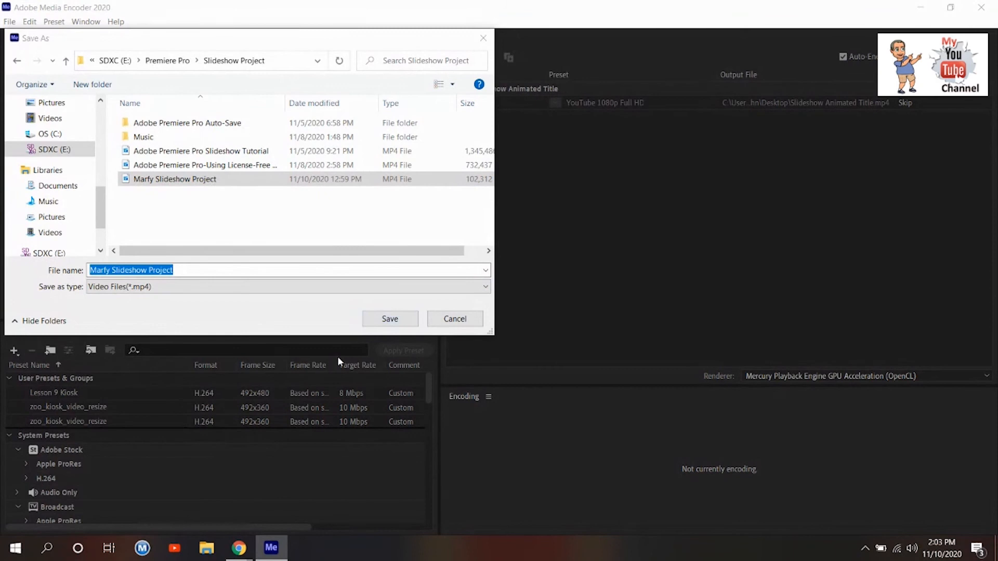
left_click(300, 207)
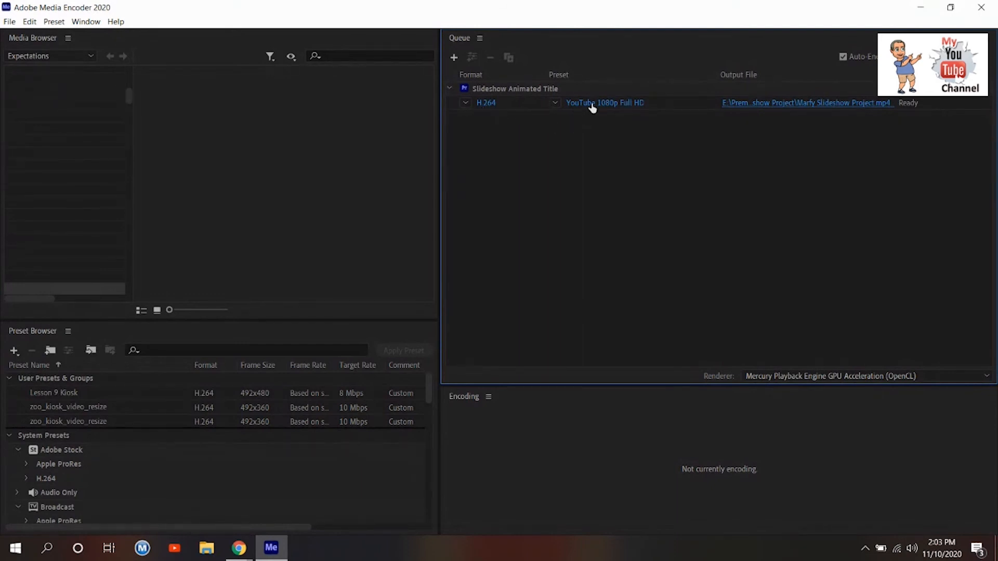
mouse_move(591, 104)
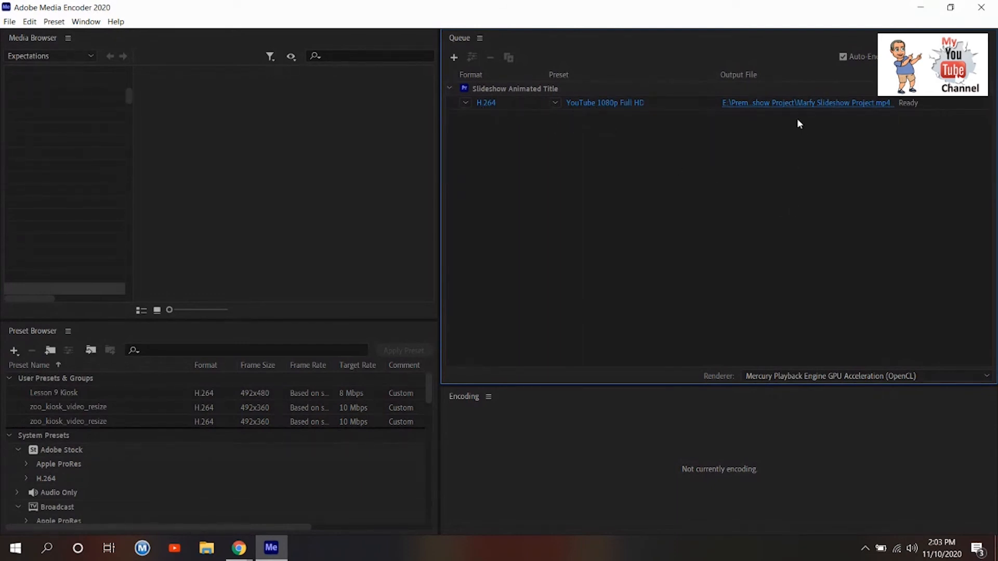